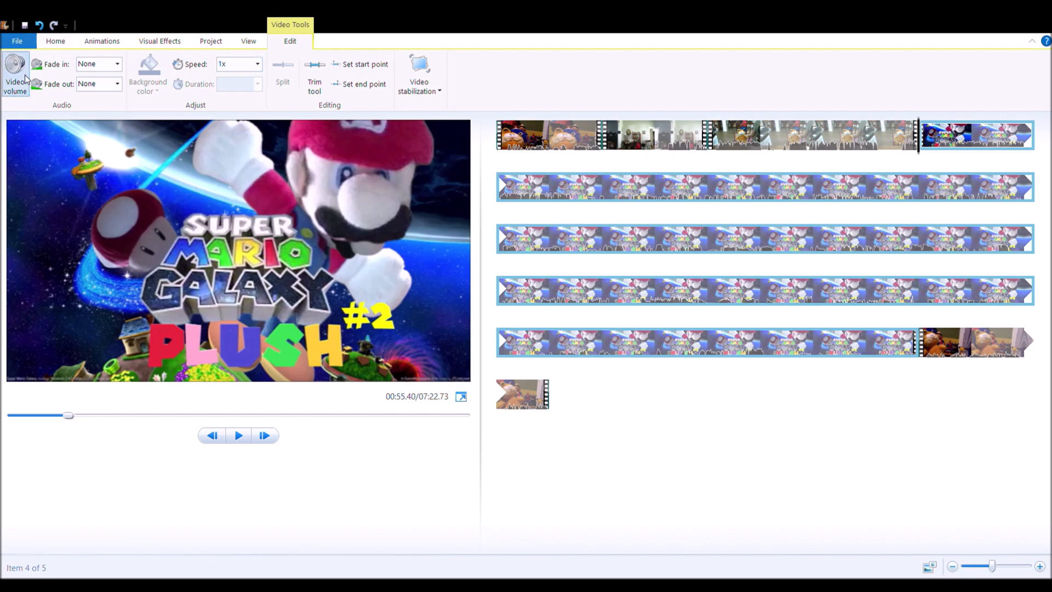
Step: Record a narration of about 15 seconds from the start of the Super Mario Galaxy Plush clip and save it
{"action": "left_click", "coordinate": [52, 41]}
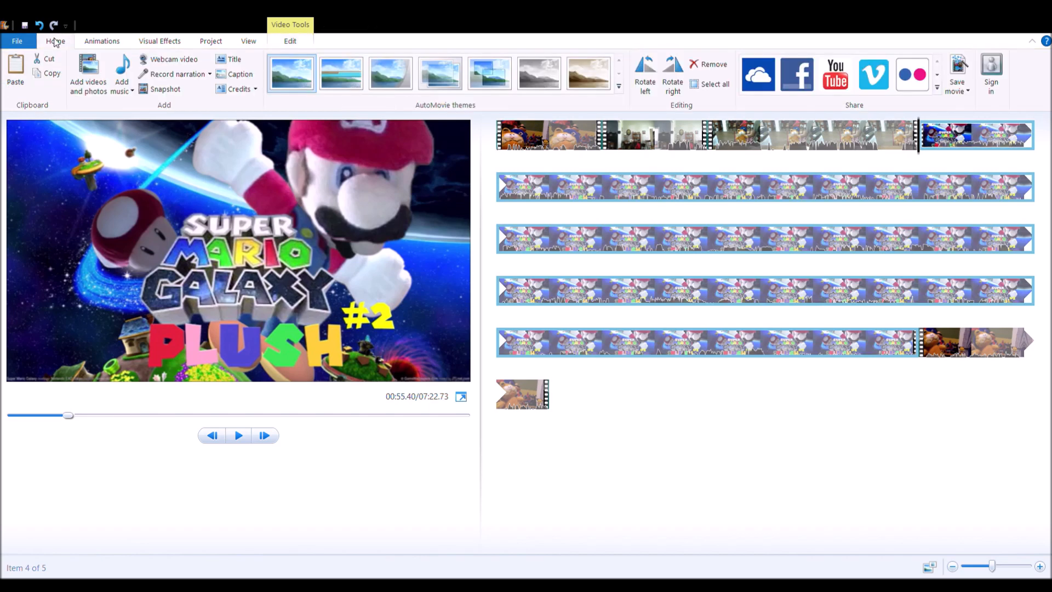
{"action": "left_click", "coordinate": [174, 74]}
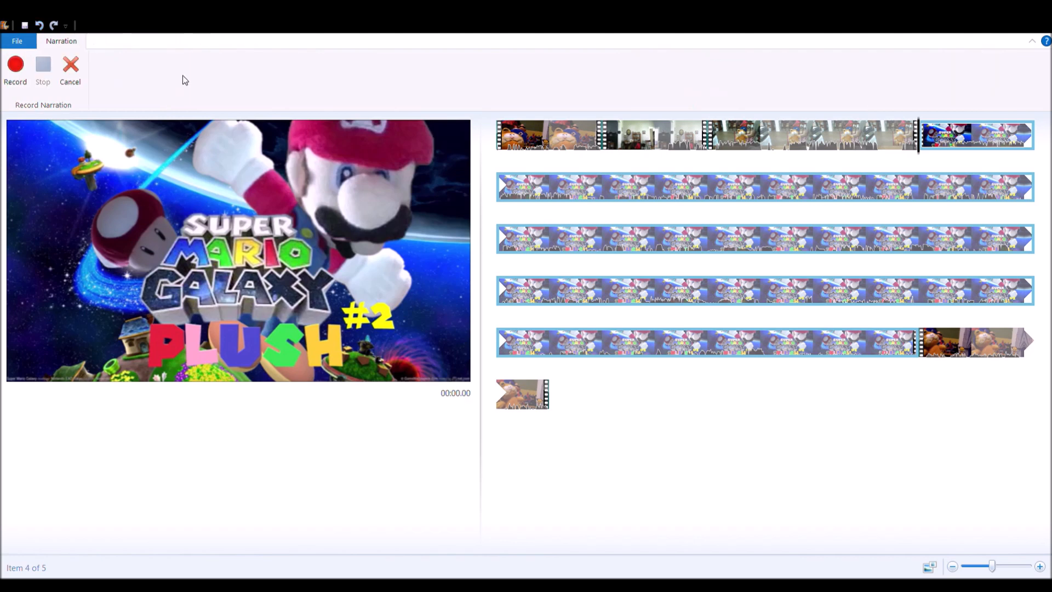
{"action": "left_click", "coordinate": [13, 67]}
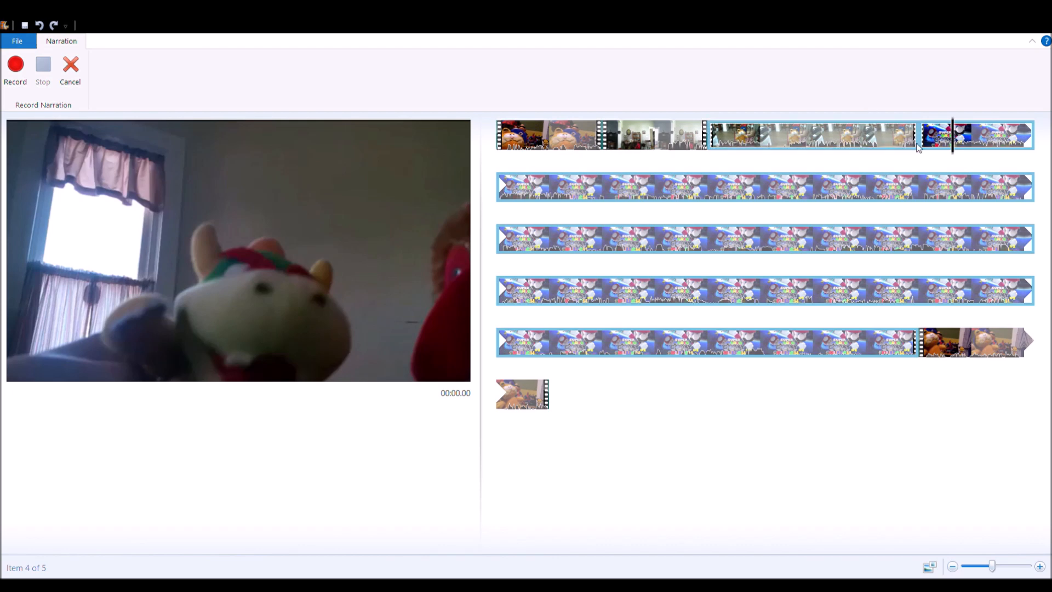
{"action": "left_click", "coordinate": [917, 141]}
{"action": "left_click", "coordinate": [16, 66]}
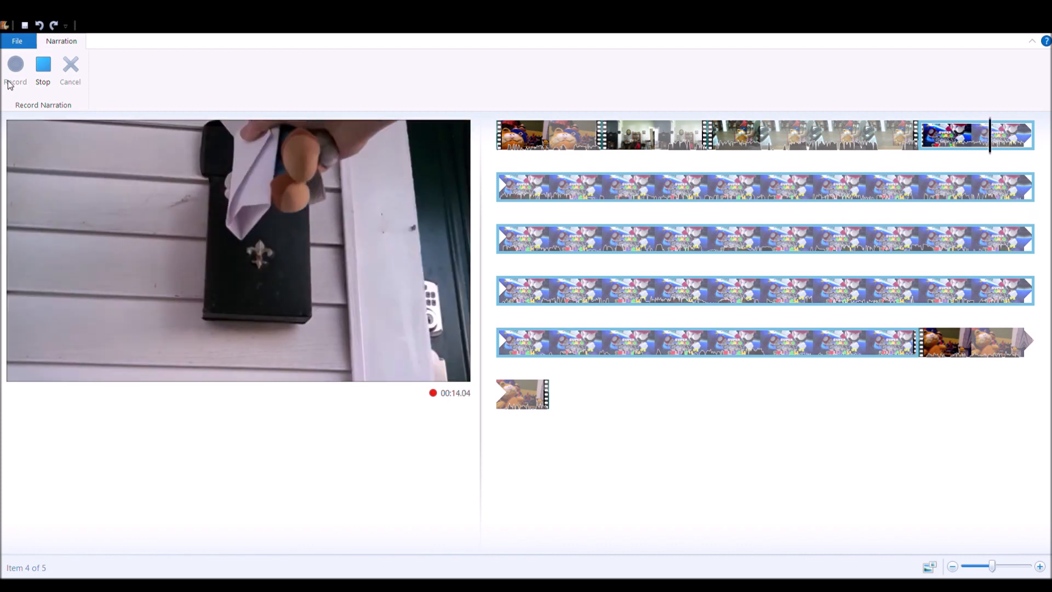
{"action": "key", "text": "space"}
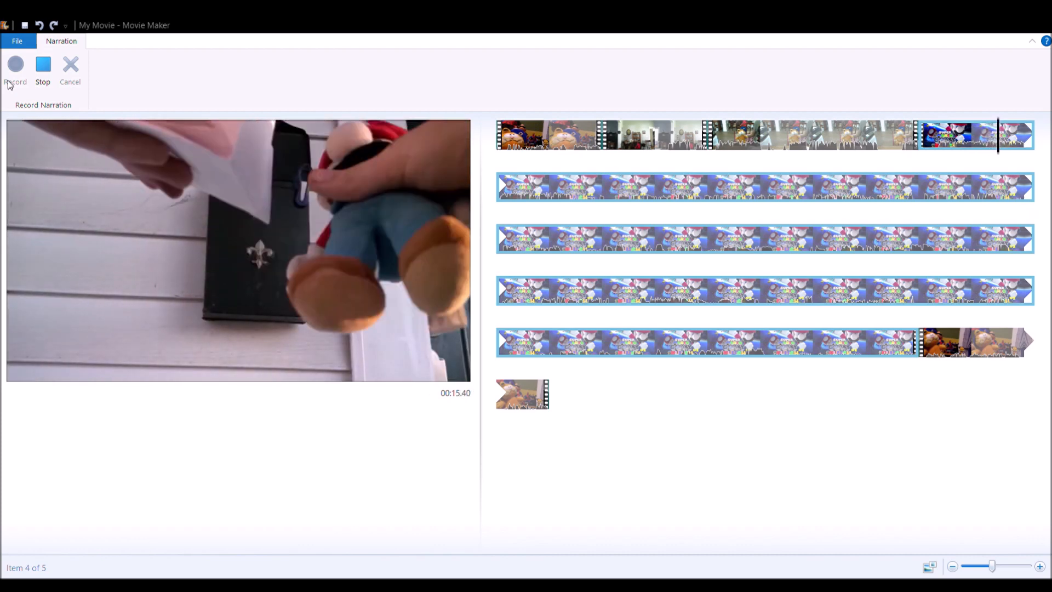
{"action": "key", "text": "Return"}
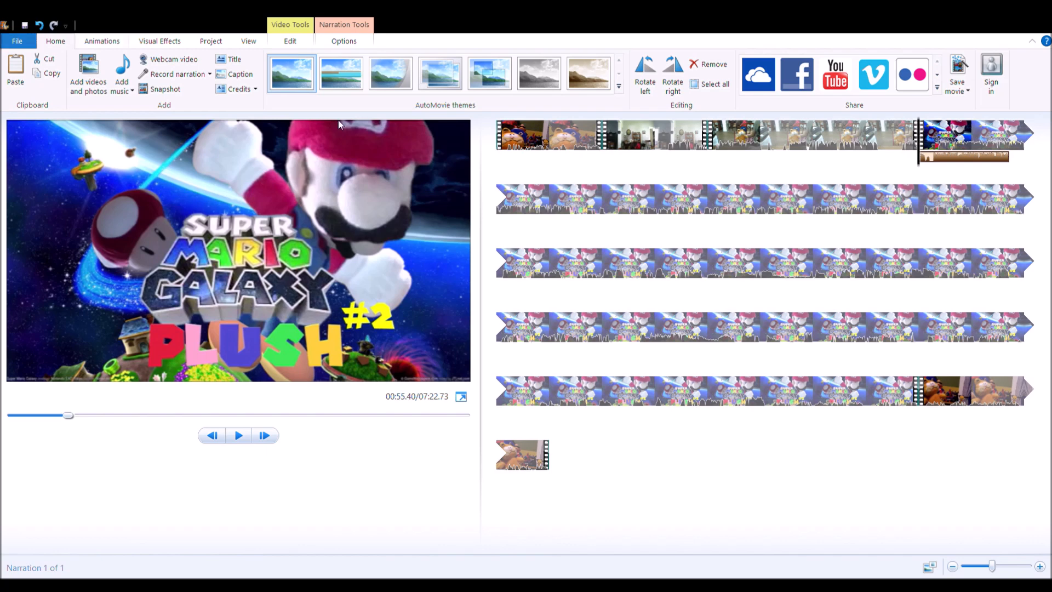
{"action": "left_click", "coordinate": [290, 39]}
{"action": "key", "text": "space"}
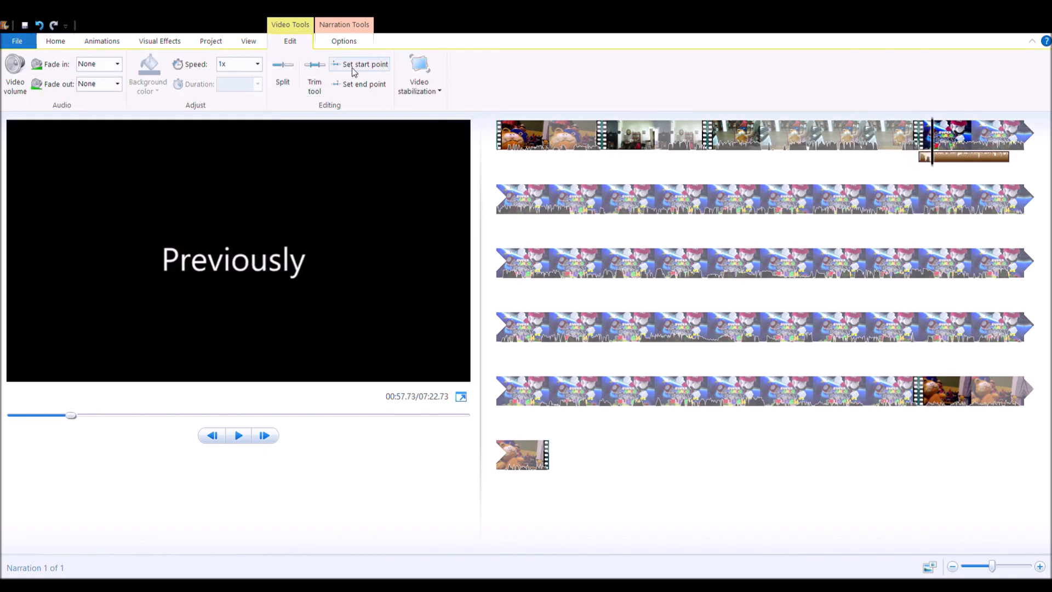
{"action": "left_click", "coordinate": [351, 66]}
{"action": "key", "text": "space"}
{"action": "left_click", "coordinate": [39, 26]}
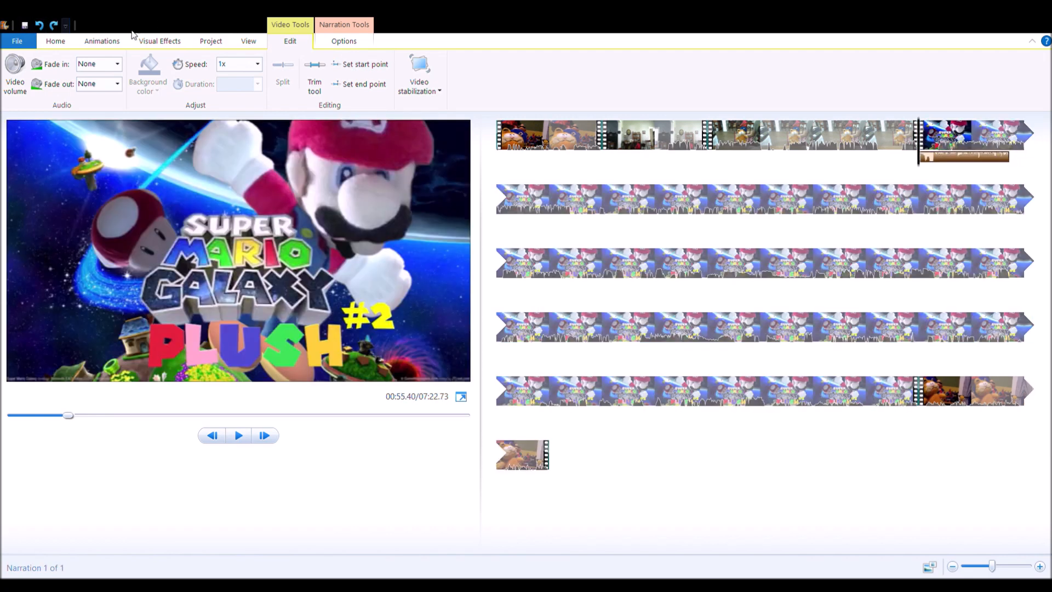
Step: Trim the beginning of the recorded narration by setting its start point to 2.23 s
{"action": "left_click", "coordinate": [349, 43]}
{"action": "key", "text": "space"}
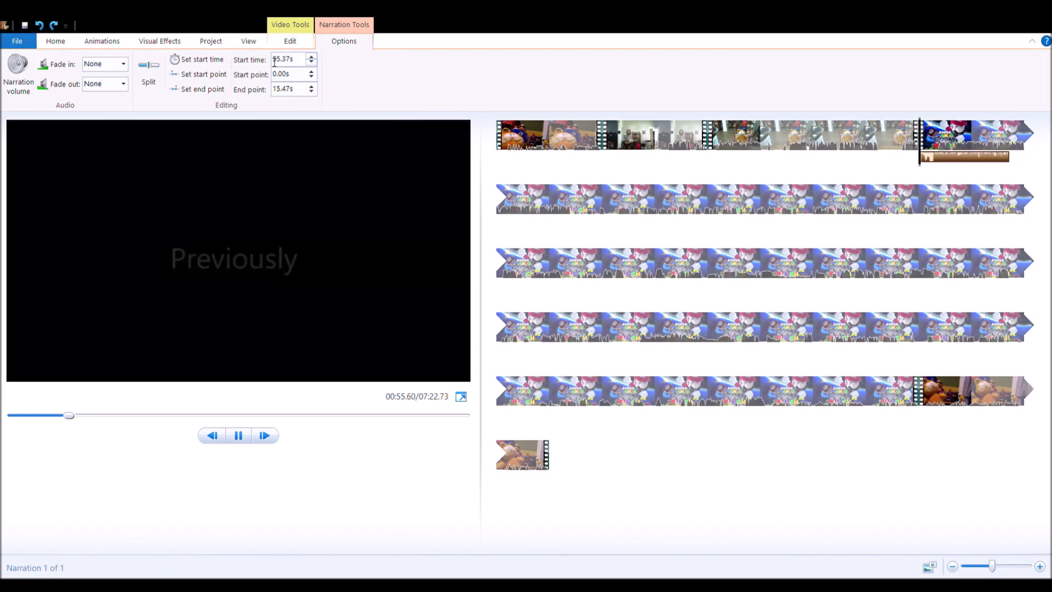
{"action": "key", "text": "space"}
{"action": "left_click", "coordinate": [212, 75]}
{"action": "key", "text": "space"}
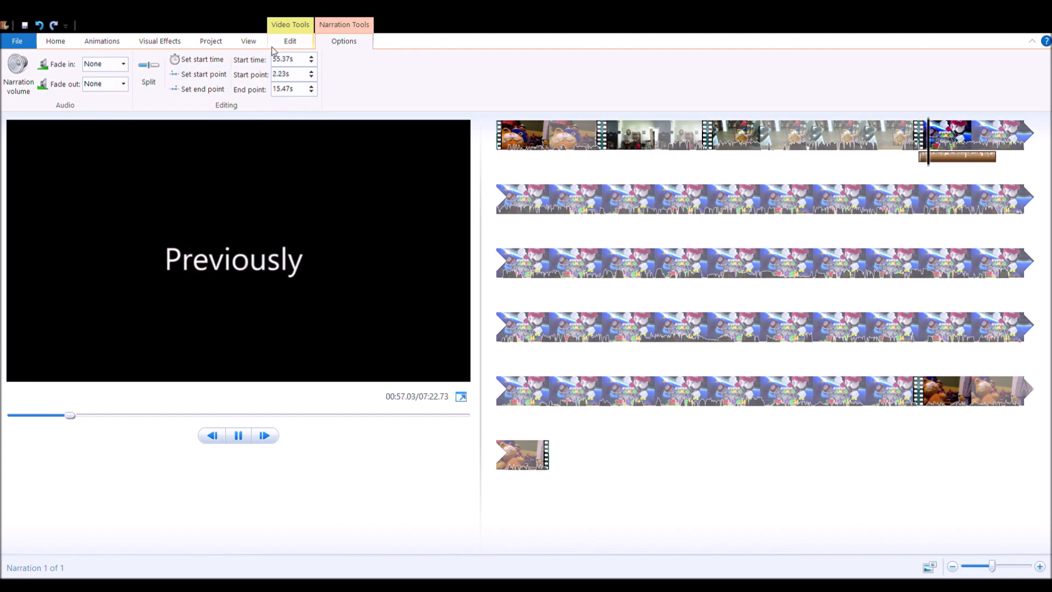
Step: Split the Super Mario Galaxy Plush video clip at 01:08.70, near the end of the trimmed narration
{"action": "left_click", "coordinate": [289, 41]}
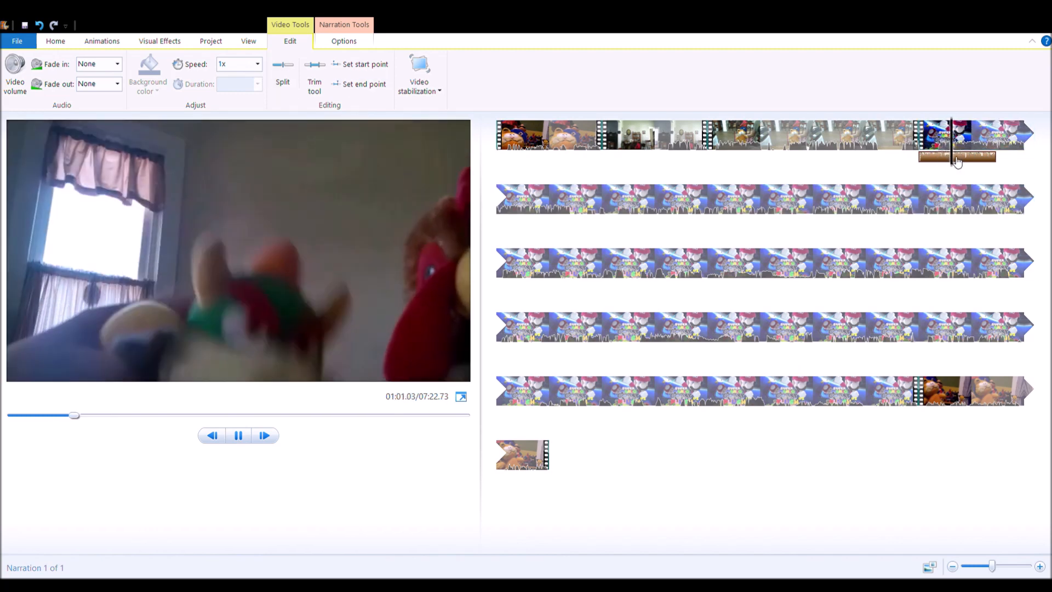
{"action": "left_click", "coordinate": [987, 158]}
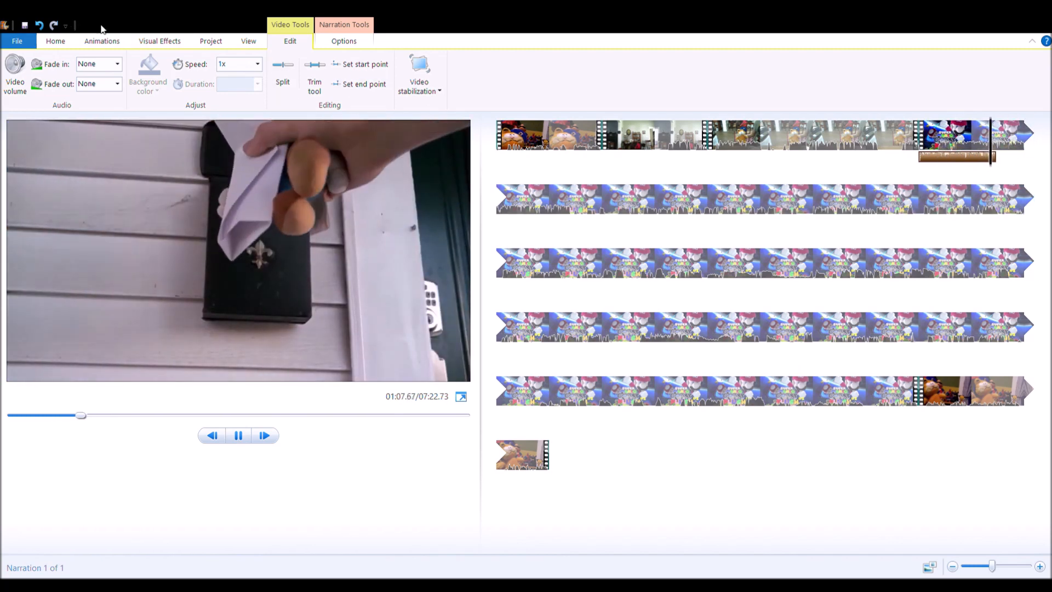
{"action": "key", "text": "space"}
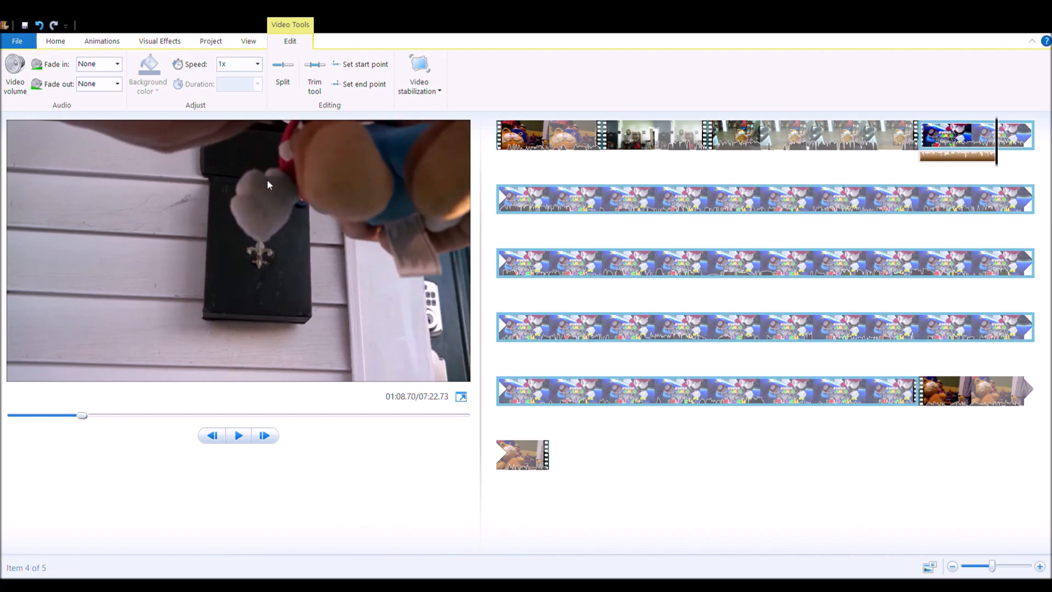
{"action": "left_click", "coordinate": [279, 80]}
Step: Set the start point of the second part of the split clip to the teddy bear scene at 01:27.03
{"action": "key", "text": "space"}
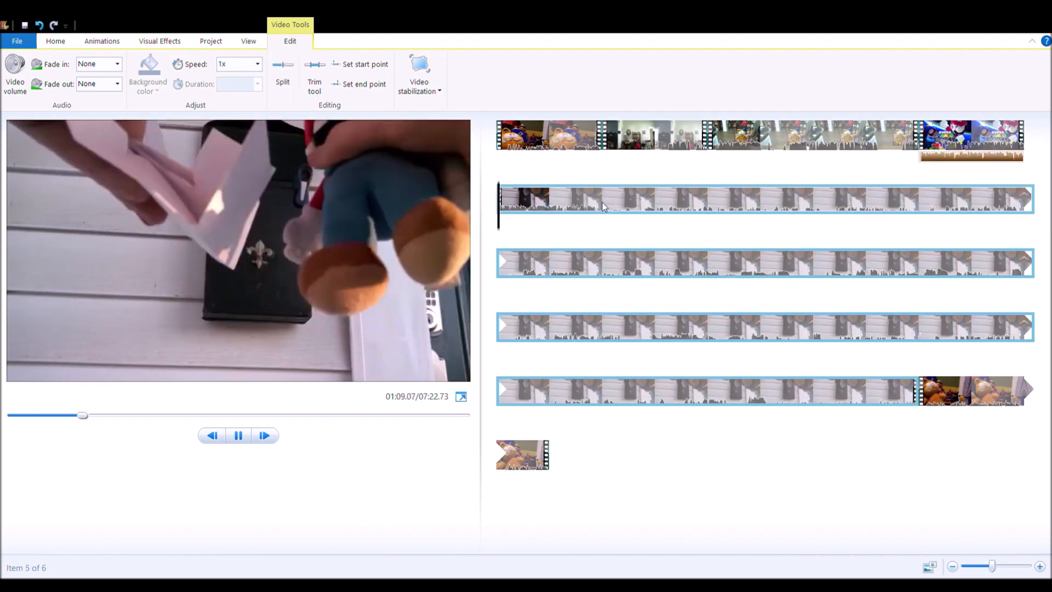
{"action": "left_click", "coordinate": [603, 207]}
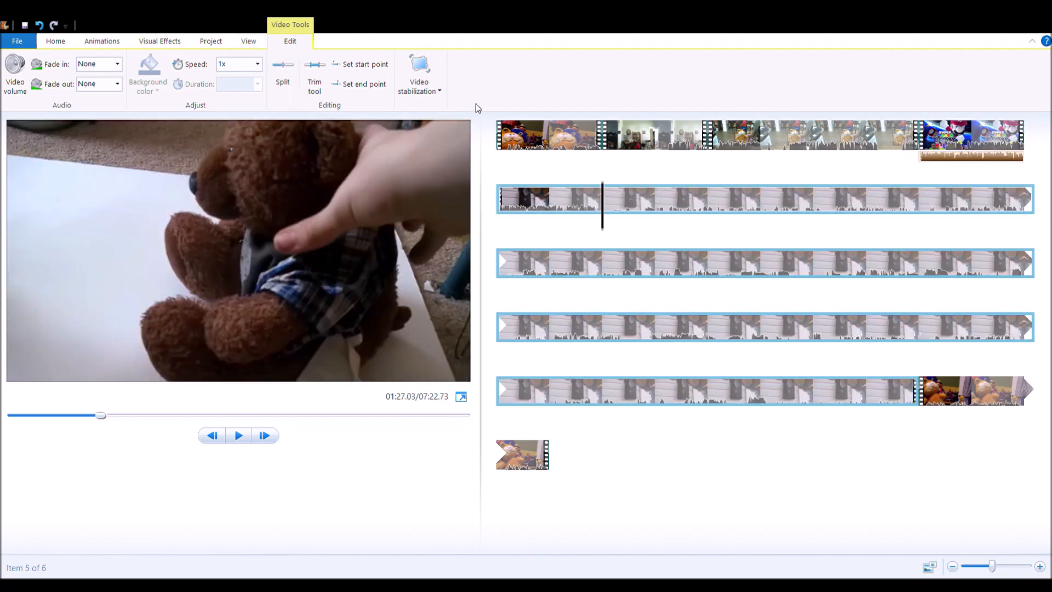
{"action": "left_click", "coordinate": [372, 69]}
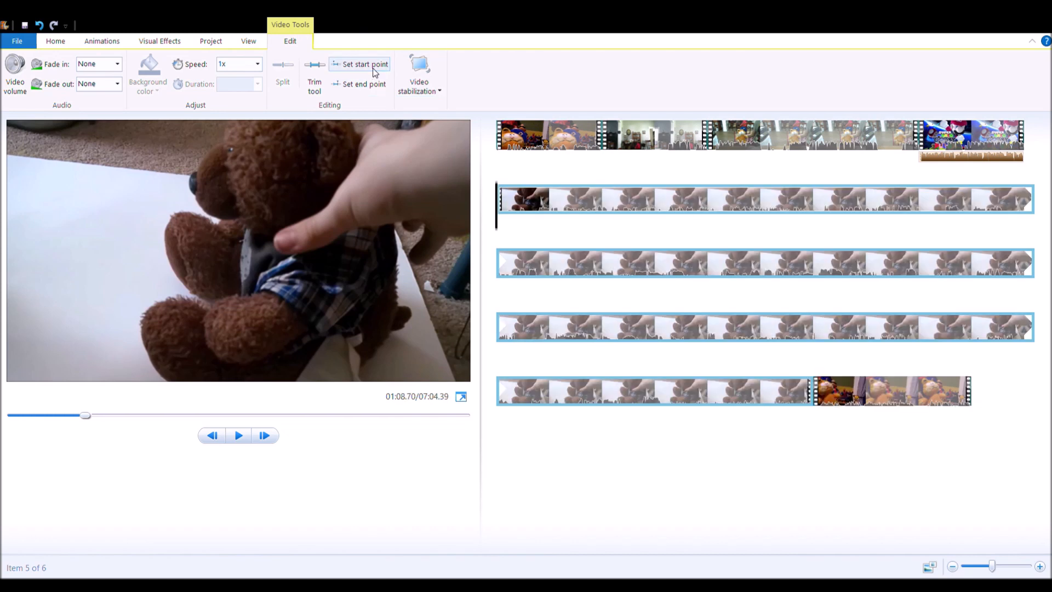
Step: Record a second narration of about 12 seconds from the start of the teddy bear clip and save it
{"action": "left_click", "coordinate": [55, 40]}
{"action": "left_click", "coordinate": [198, 74]}
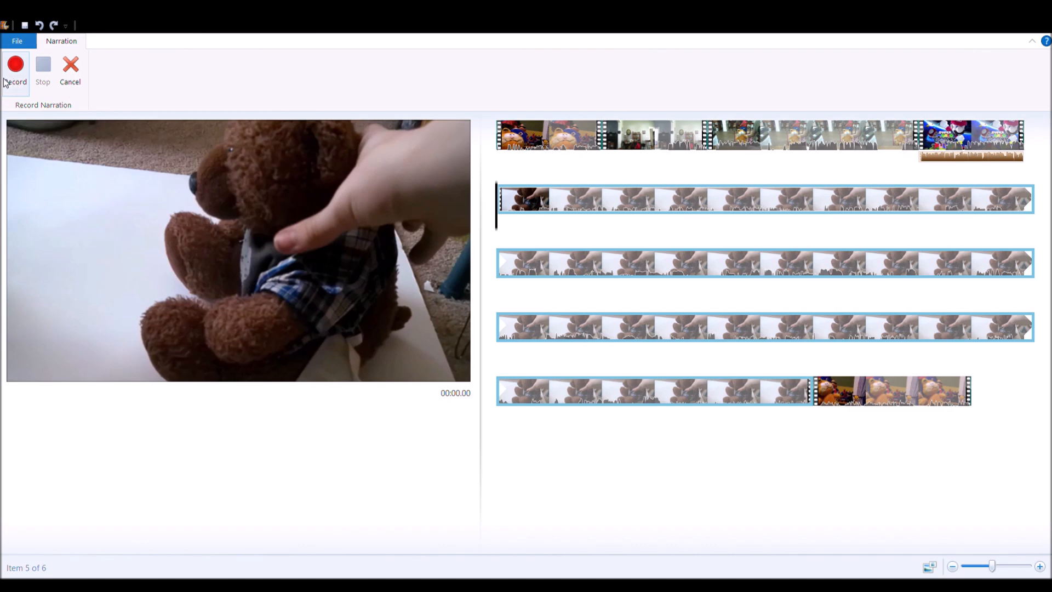
{"action": "left_click", "coordinate": [7, 80]}
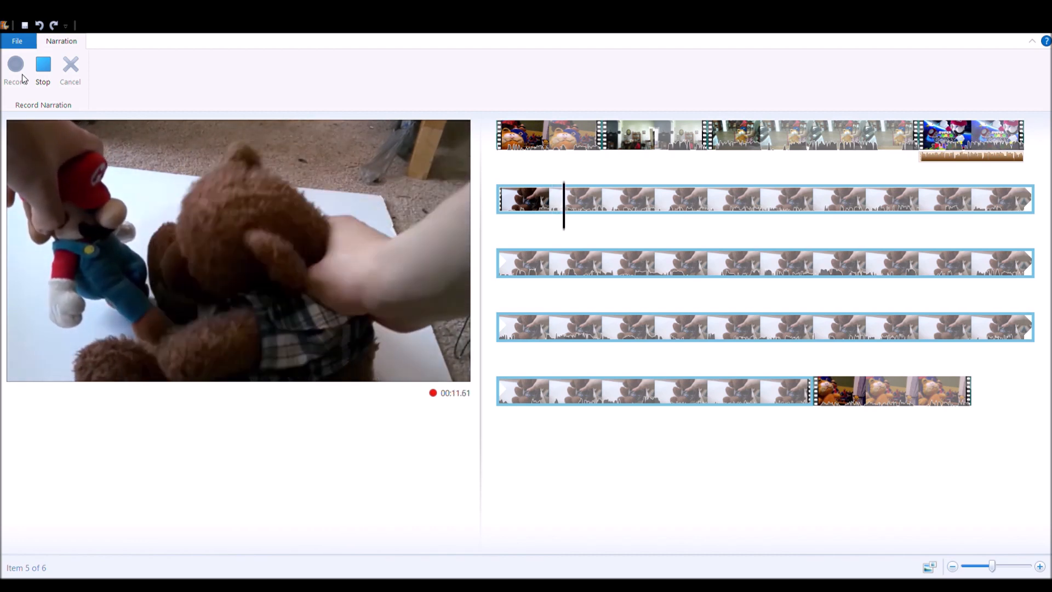
{"action": "key", "text": "space"}
{"action": "key", "text": "Return"}
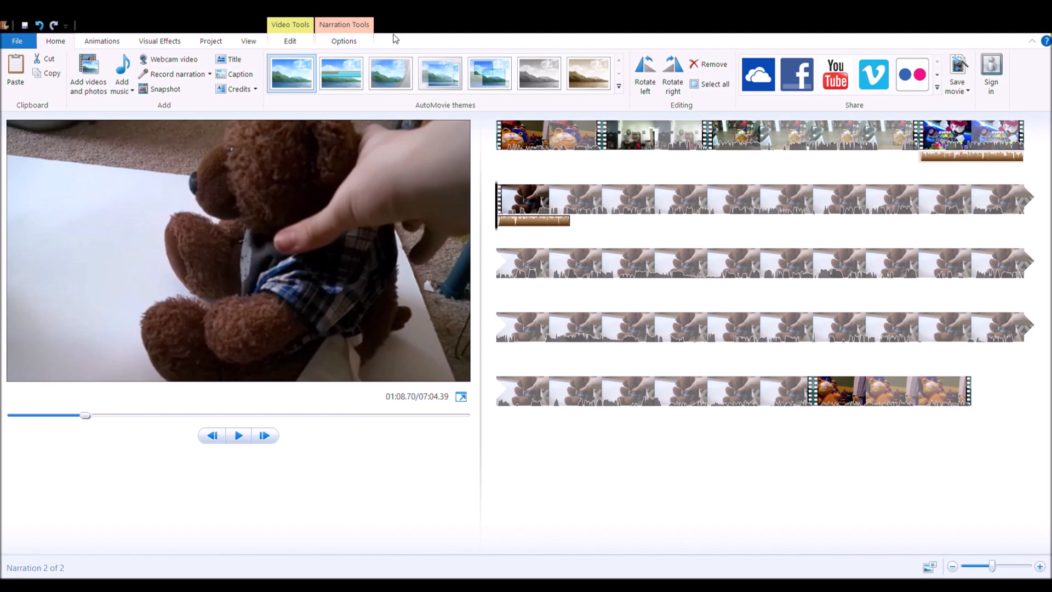
Step: Trim the beginning of the second narration by setting its start point to 0.70 s
{"action": "left_click", "coordinate": [351, 41]}
{"action": "key", "text": "space"}
{"action": "left_click", "coordinate": [212, 75]}
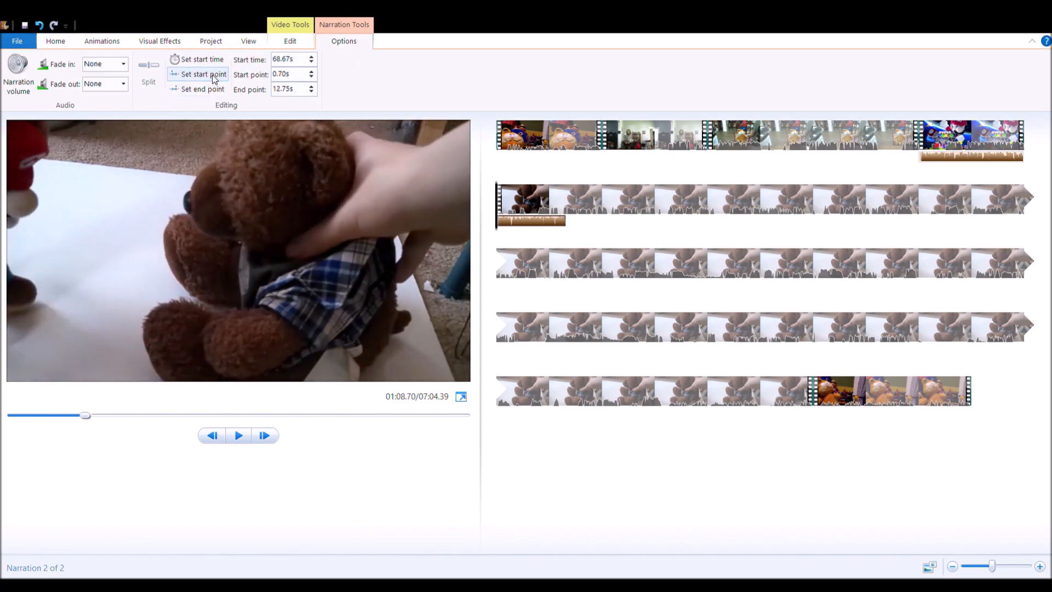
{"action": "key", "text": "space"}
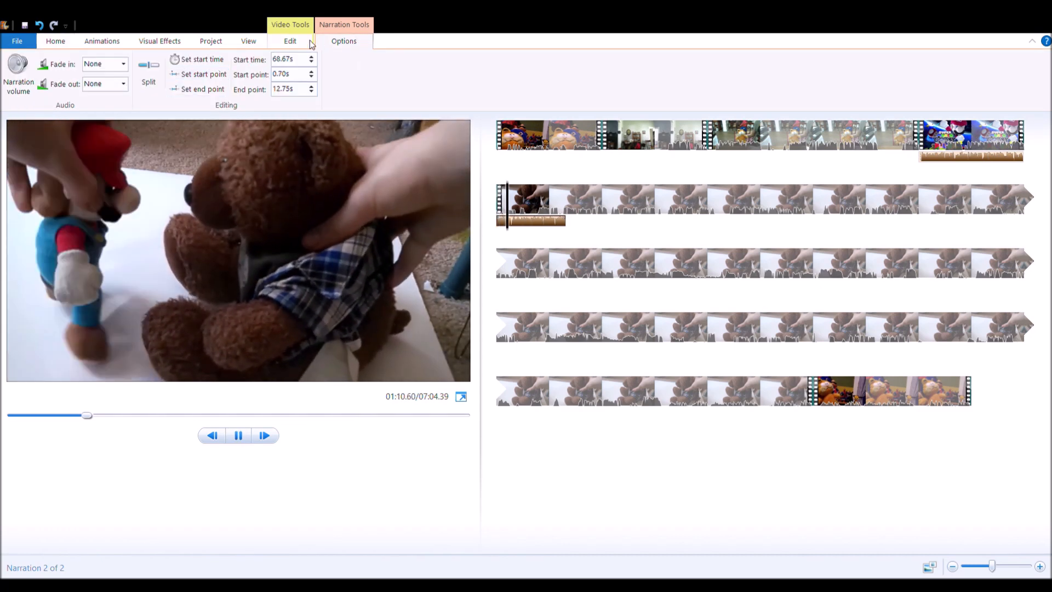
Step: Split the second narration at its 10.27 s and 10.40 s points
{"action": "left_click", "coordinate": [307, 42]}
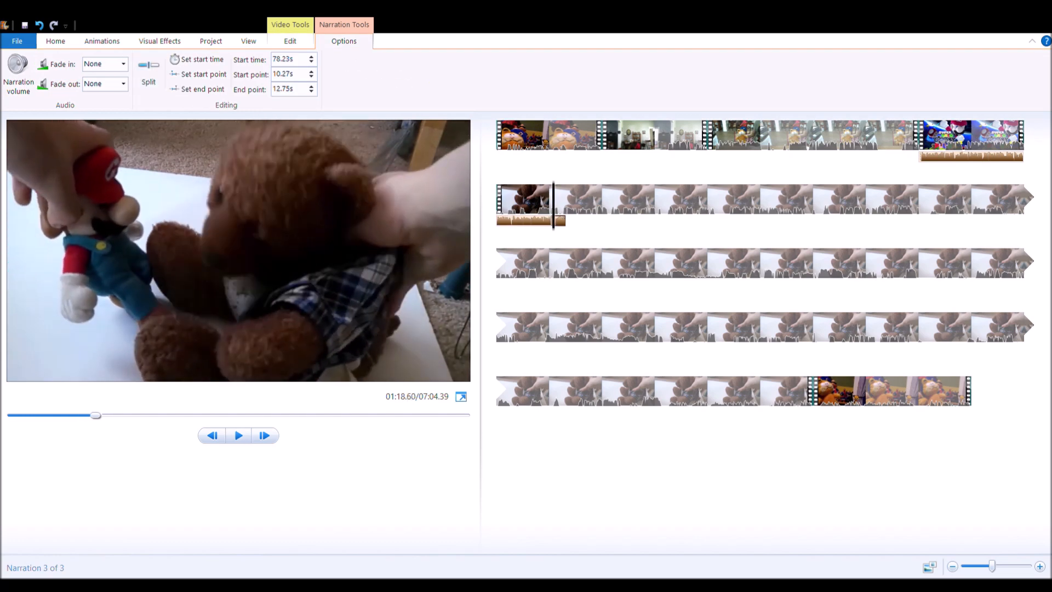
{"action": "left_click_drag", "start_coordinate": [991, 566], "coordinate": [1027, 566]}
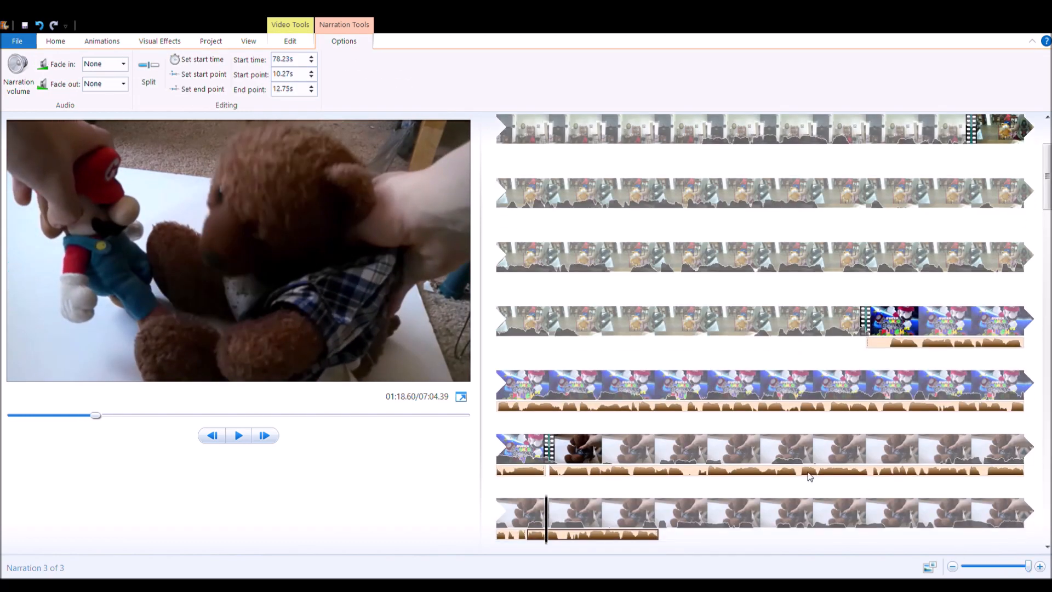
{"action": "left_click", "coordinate": [535, 514]}
{"action": "key", "text": "space"}
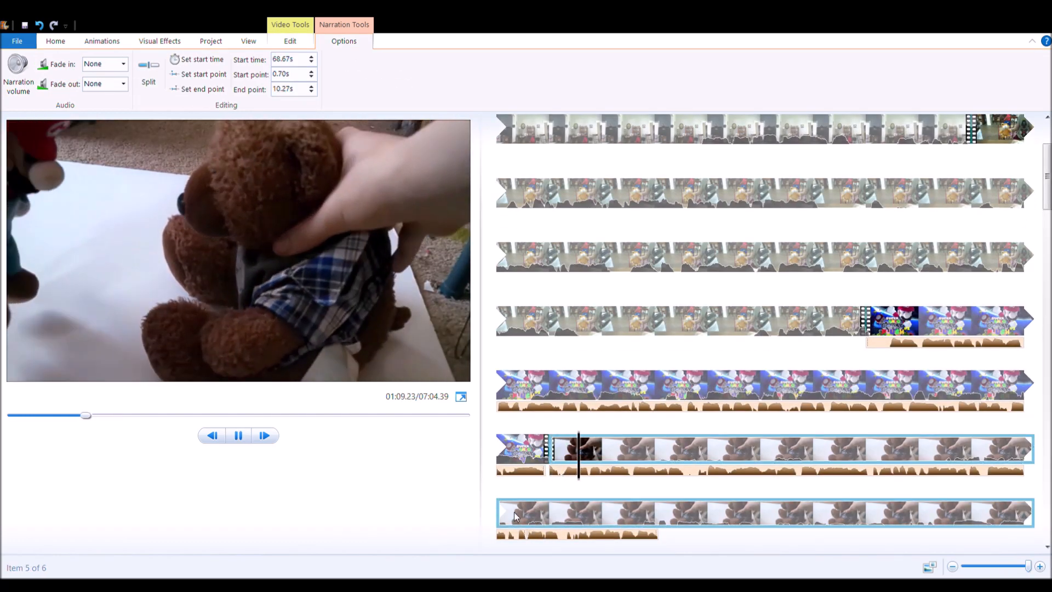
{"action": "left_click", "coordinate": [526, 519]}
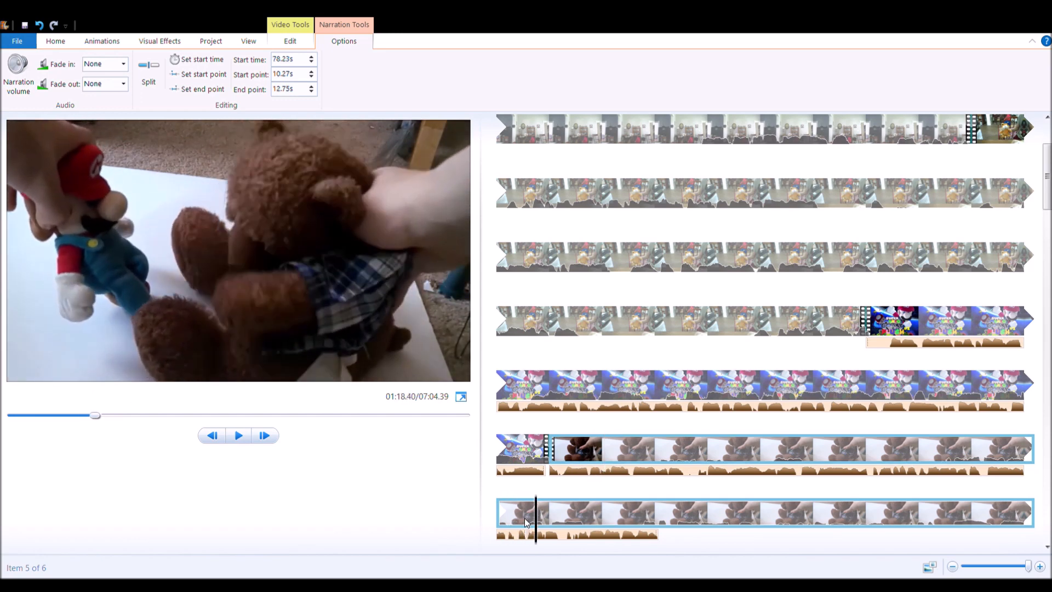
{"action": "left_click", "coordinate": [147, 73]}
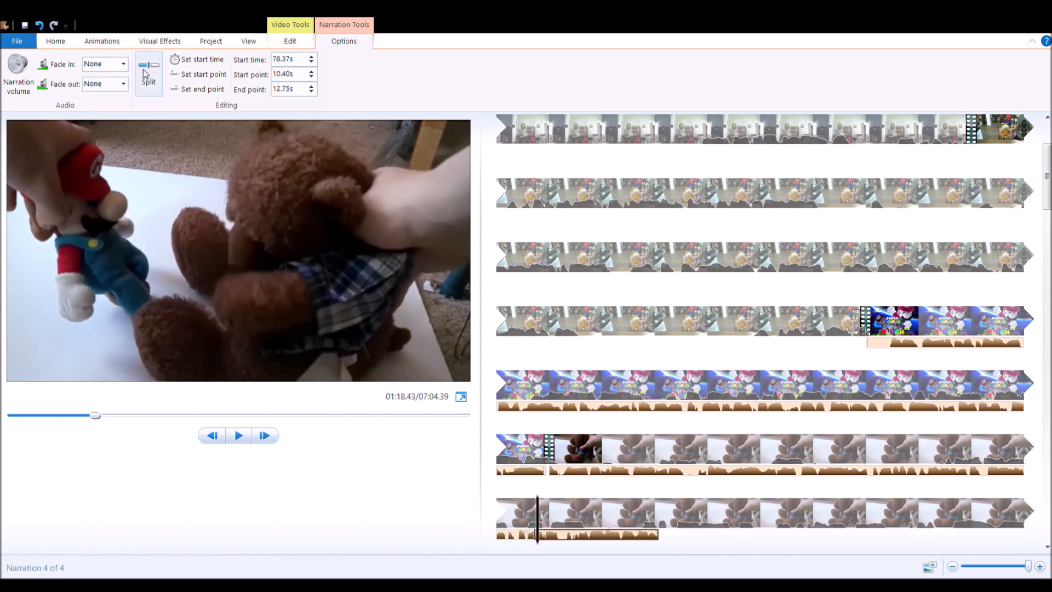
Step: Split the remaining end of the second narration at its 10.70 s, 10.93 s and 11.43 s points
{"action": "key", "text": "space"}
{"action": "key", "text": "space"}
{"action": "left_click", "coordinate": [142, 70]}
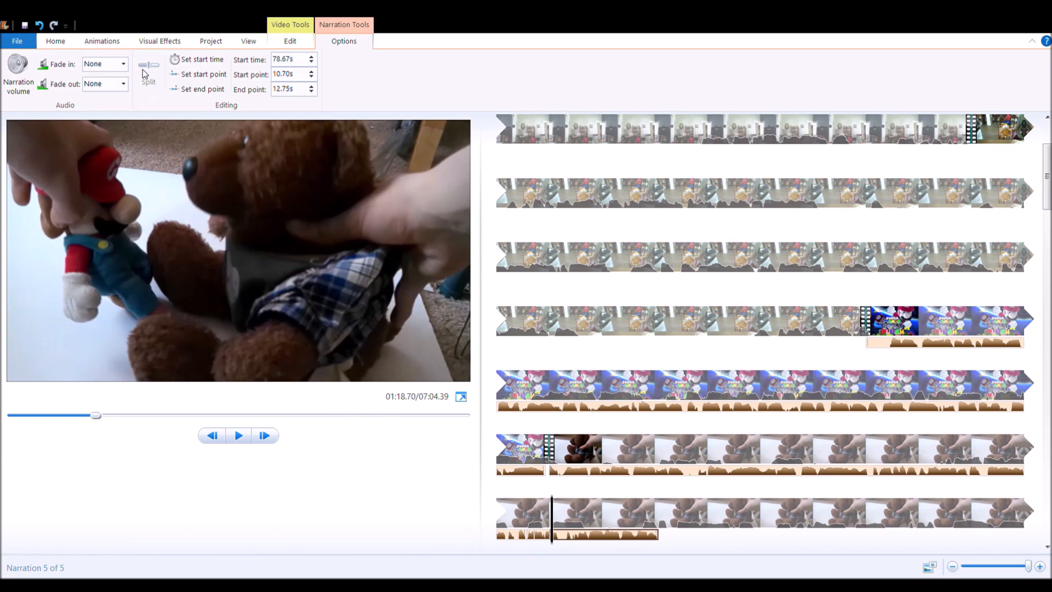
{"action": "key", "text": "space"}
{"action": "left_click", "coordinate": [142, 69]}
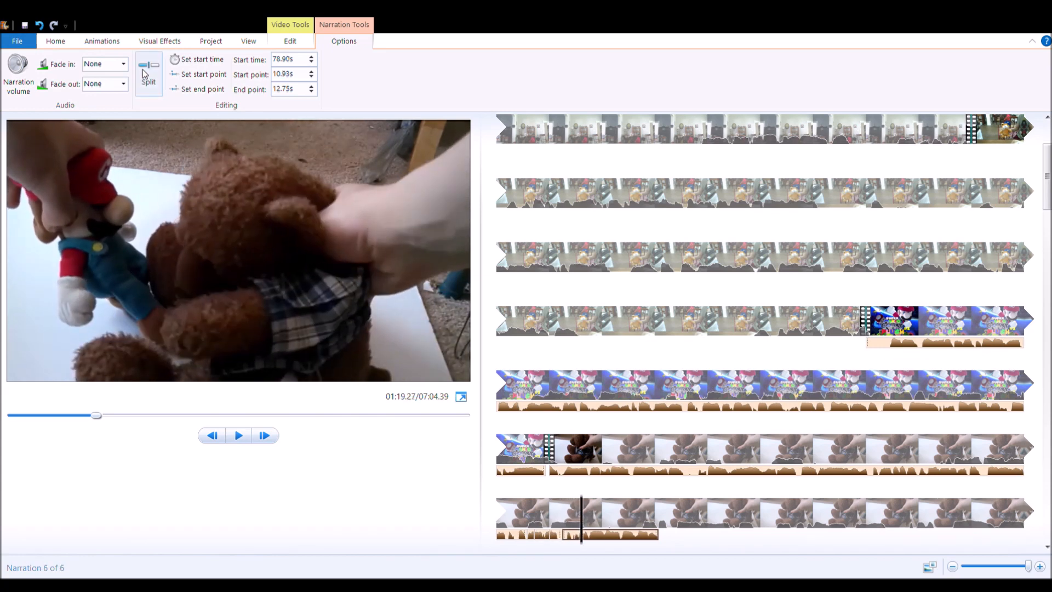
{"action": "key", "text": "space"}
{"action": "left_click", "coordinate": [142, 69]}
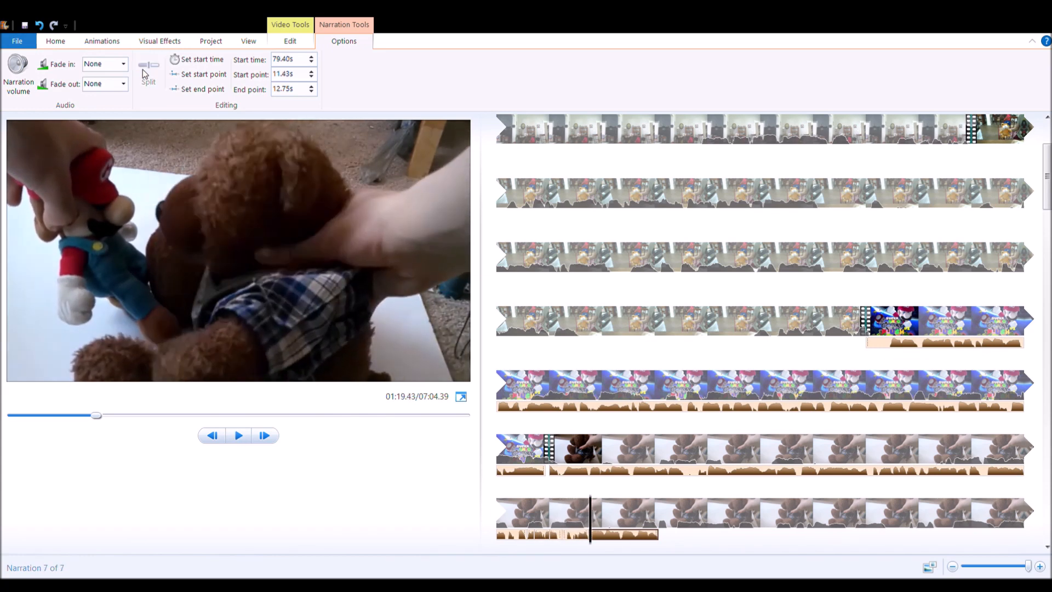
Step: Delete the short pieces of the second narration that start at 10.93 s, 10.40 s and 10.27 s
{"action": "left_click", "coordinate": [580, 535]}
{"action": "key", "text": "Delete"}
{"action": "left_click", "coordinate": [544, 536]}
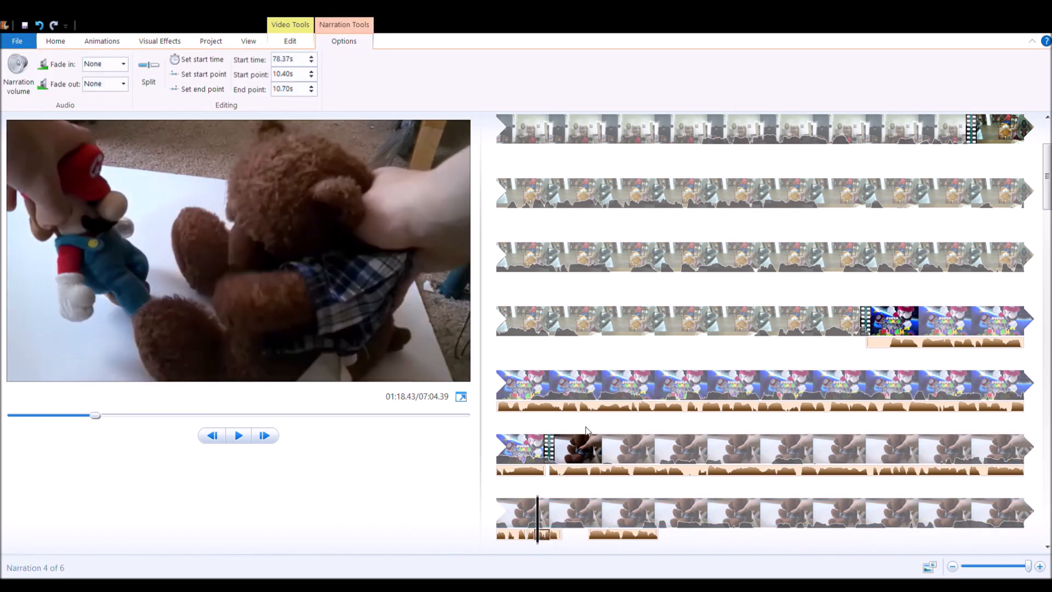
{"action": "left_click", "coordinate": [540, 495]}
{"action": "left_click", "coordinate": [531, 537]}
{"action": "left_click", "coordinate": [499, 534]}
{"action": "key", "text": "space"}
{"action": "left_click", "coordinate": [529, 534]}
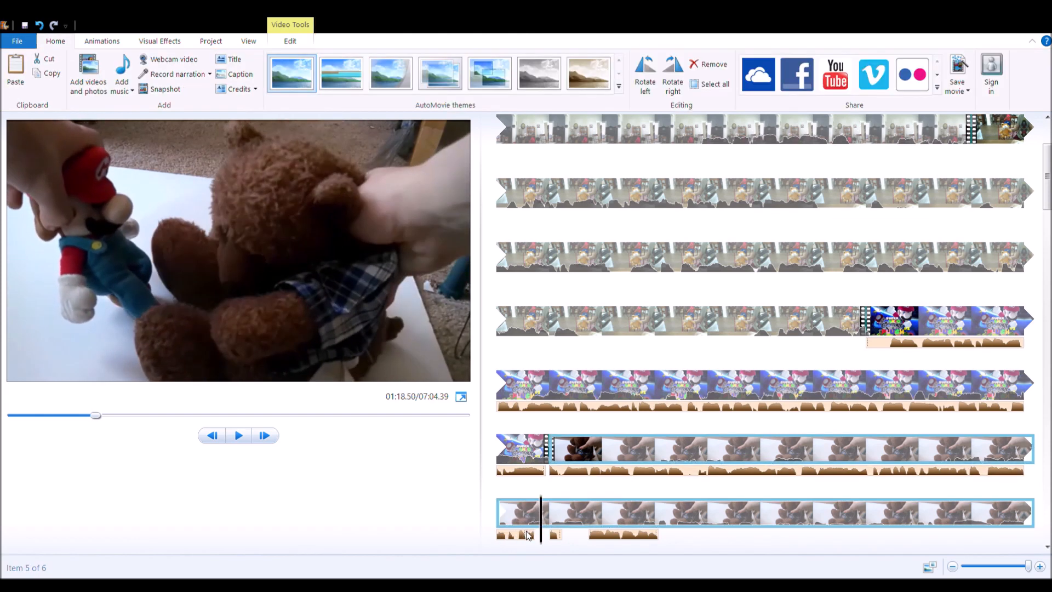
{"action": "left_click", "coordinate": [529, 534]}
Step: Play back the teddy bear clip around the cut narration and return the playhead to 01:17.70
{"action": "left_click", "coordinate": [524, 515]}
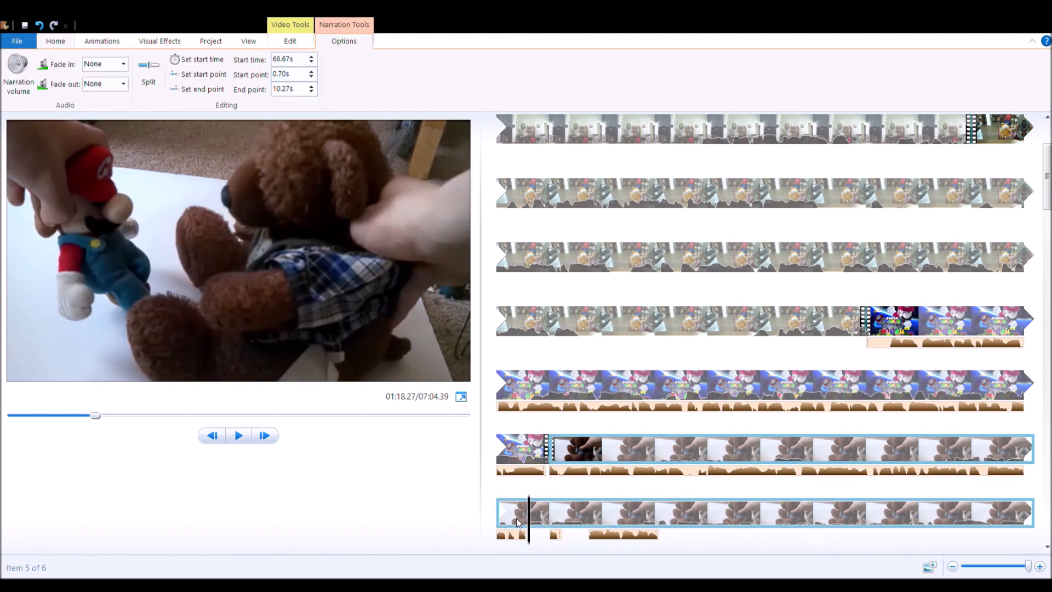
{"action": "key", "text": "space"}
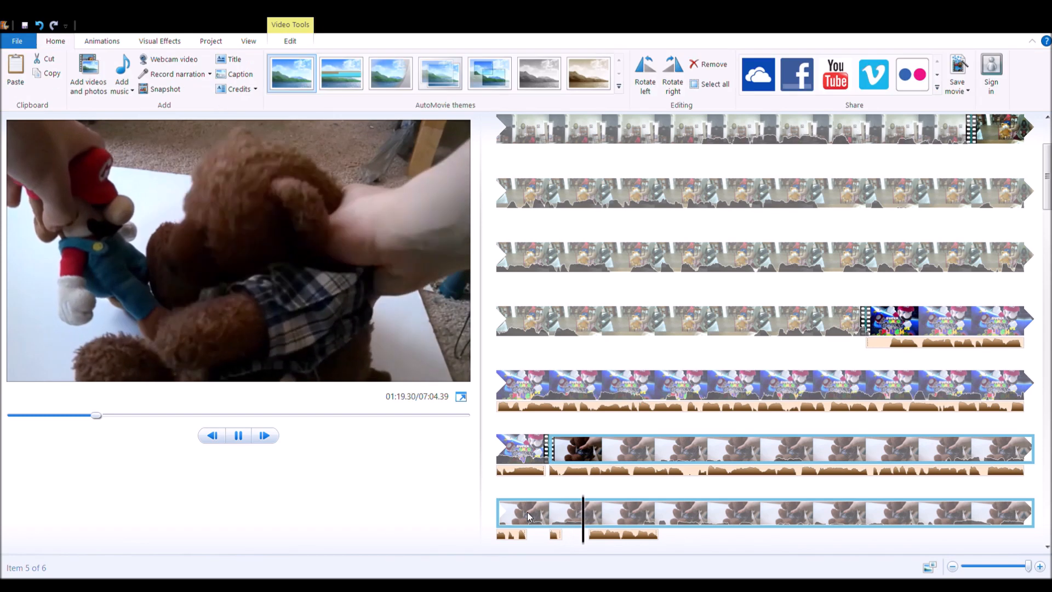
{"action": "key", "text": "space"}
{"action": "left_click", "coordinate": [525, 518]}
{"action": "scroll", "coordinate": [523, 518], "scroll_direction": "down", "scroll_amount": 2}
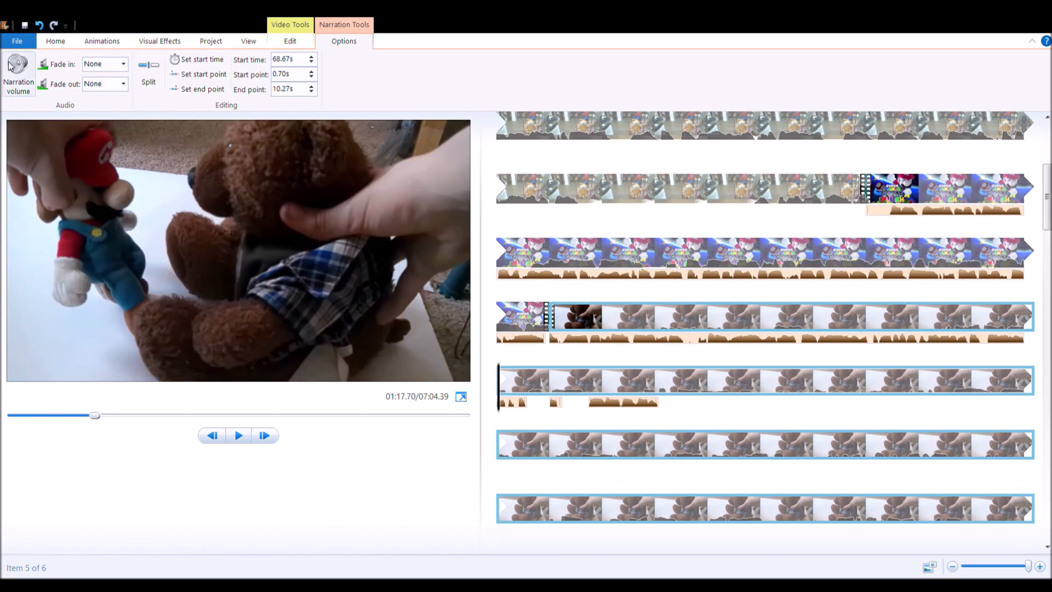
{"action": "left_click", "coordinate": [55, 40]}
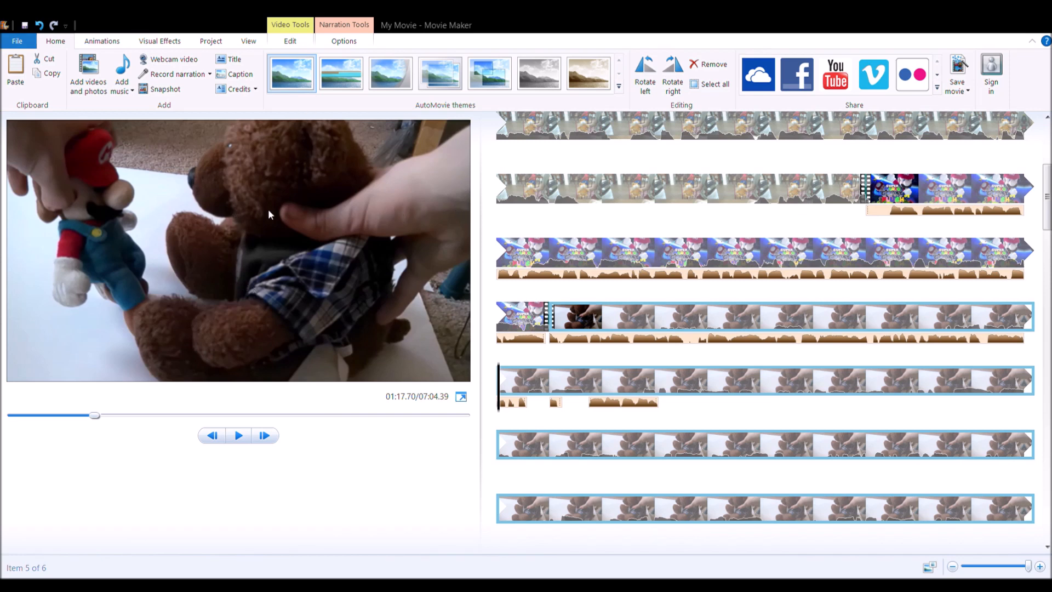
Step: Play back the teddy bear clip with the added music and set the music's start point at 01:18.20
{"action": "key", "text": "space"}
{"action": "key", "text": "space"}
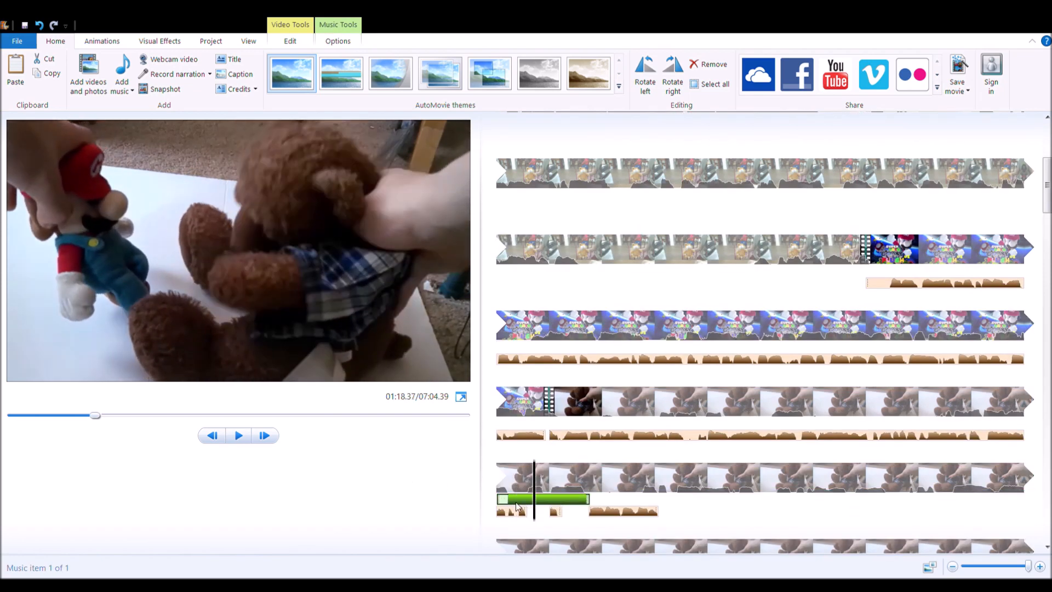
{"action": "left_click_drag", "start_coordinate": [535, 513], "coordinate": [538, 523]}
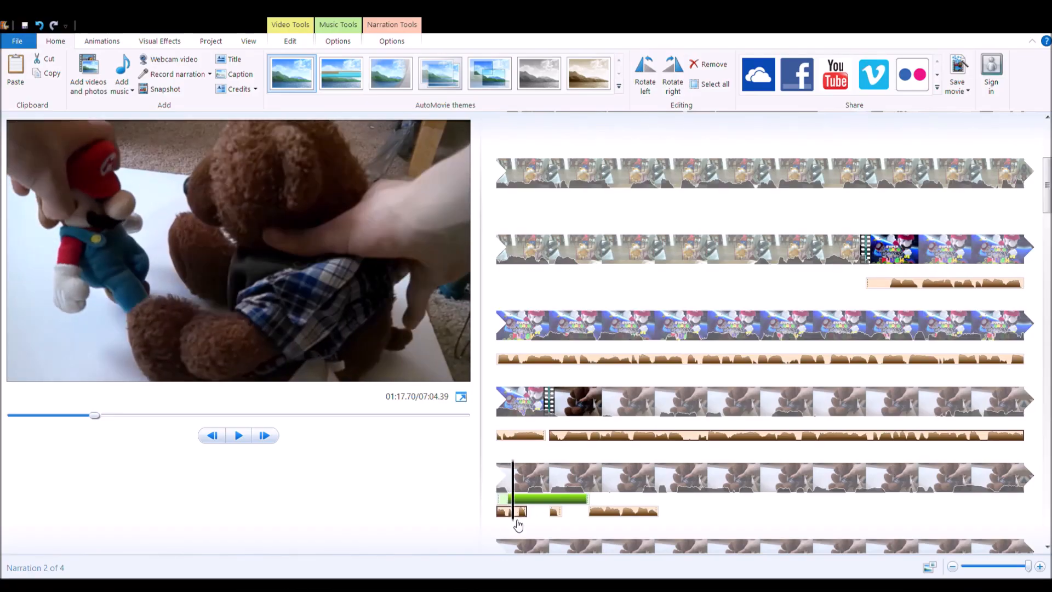
{"action": "left_click_drag", "start_coordinate": [528, 521], "coordinate": [530, 520]}
{"action": "left_click", "coordinate": [276, 436]}
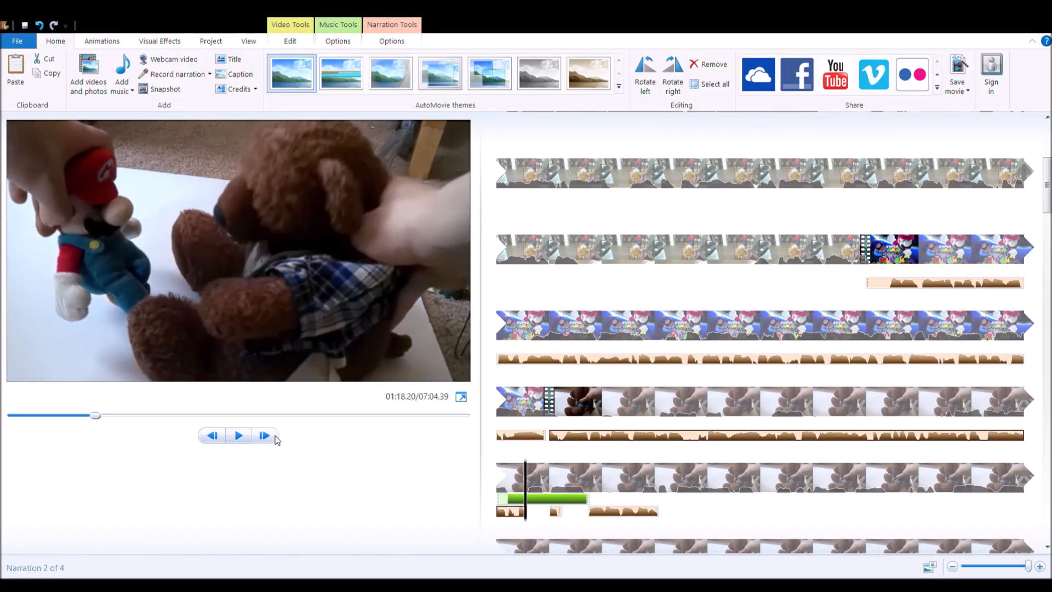
{"action": "double_click", "coordinate": [556, 499]}
{"action": "left_click", "coordinate": [198, 75]}
Step: Split the music under the teddy bear clip and return the playhead to the narration's beginning
{"action": "left_click_drag", "start_coordinate": [529, 520], "coordinate": [556, 499]}
{"action": "left_click_drag", "start_coordinate": [521, 521], "coordinate": [580, 499]}
{"action": "left_click", "coordinate": [142, 72]}
{"action": "left_click_drag", "start_coordinate": [553, 520], "coordinate": [498, 520]}
Step: Play back the teddy bear clip and set the second narration's end point to 10.13 s
{"action": "left_click", "coordinate": [238, 435]}
{"action": "left_click", "coordinate": [238, 435]}
{"action": "left_click", "coordinate": [510, 511]}
{"action": "left_click", "coordinate": [197, 89]}
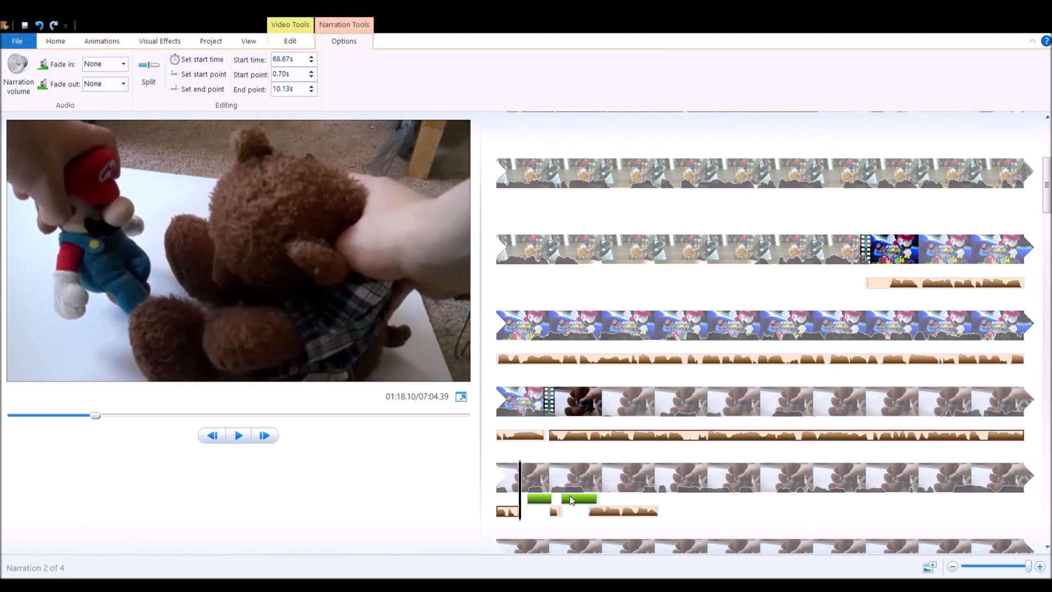
Step: Replace the second music piece with newly added music, split and trimmed to fit the narration gap
{"action": "key", "text": "Delete"}
{"action": "left_click", "coordinate": [55, 41]}
{"action": "left_click", "coordinate": [121, 77]}
{"action": "left_click_drag", "start_coordinate": [519, 520], "coordinate": [582, 500]}
{"action": "left_click", "coordinate": [146, 72]}
{"action": "left_click_drag", "start_coordinate": [549, 520], "coordinate": [484, 506]}
{"action": "left_click", "coordinate": [198, 89]}
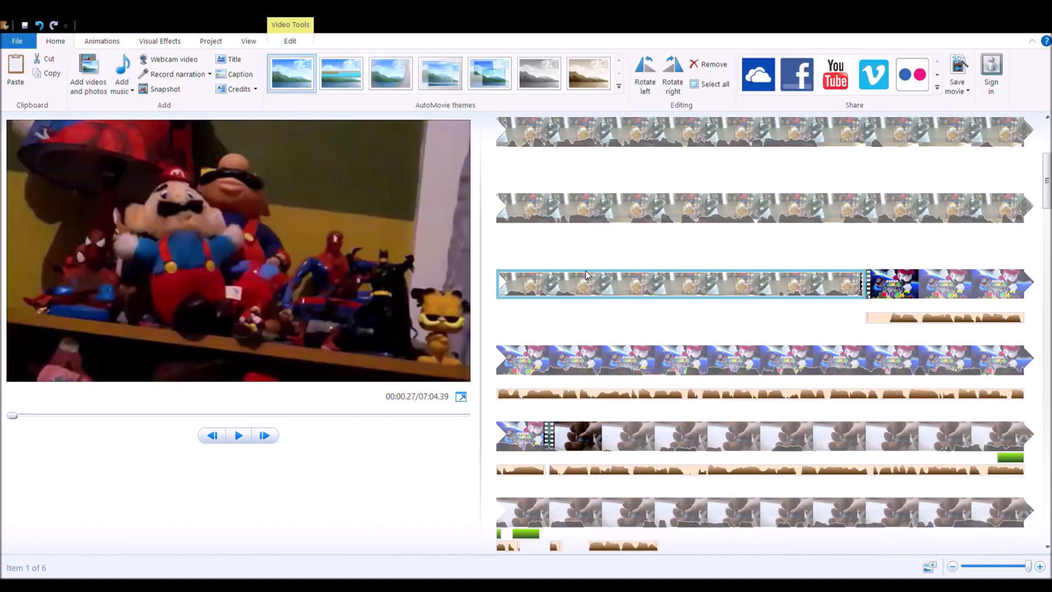
Step: Set the start time of the first music piece under the teddy bear clip to 78.11 s
{"action": "scroll", "coordinate": [765, 362], "scroll_direction": "down", "scroll_amount": 2}
{"action": "double_click", "coordinate": [1011, 327]}
{"action": "left_click", "coordinate": [238, 435]}
{"action": "left_click", "coordinate": [282, 59]}
{"action": "type", "text": "78.11"}
{"action": "key", "text": "Return"}
Step: Split the teddy bear clip at 01:20.77 and set the remaining clip's start point at the plush rabbit scene
{"action": "left_click", "coordinate": [238, 436]}
{"action": "left_click", "coordinate": [282, 74]}
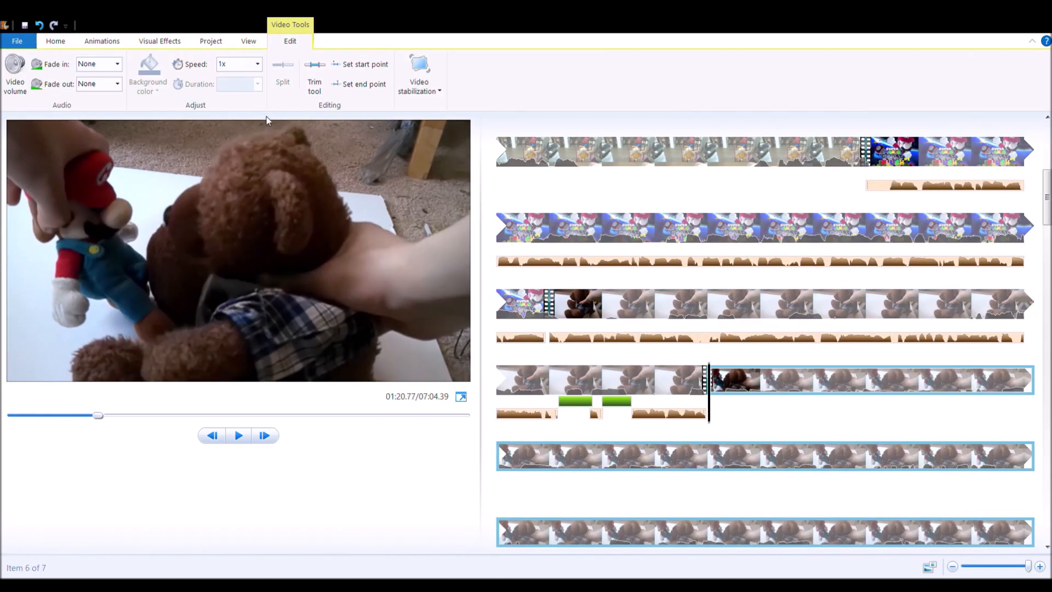
{"action": "left_click", "coordinate": [238, 436]}
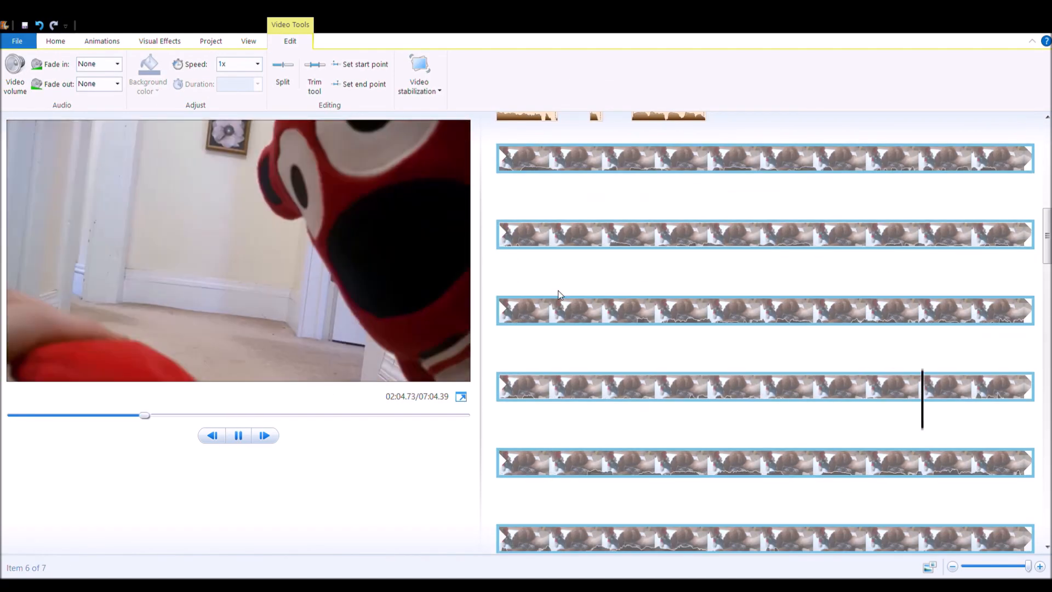
{"action": "left_click", "coordinate": [239, 436]}
{"action": "left_click", "coordinate": [363, 66]}
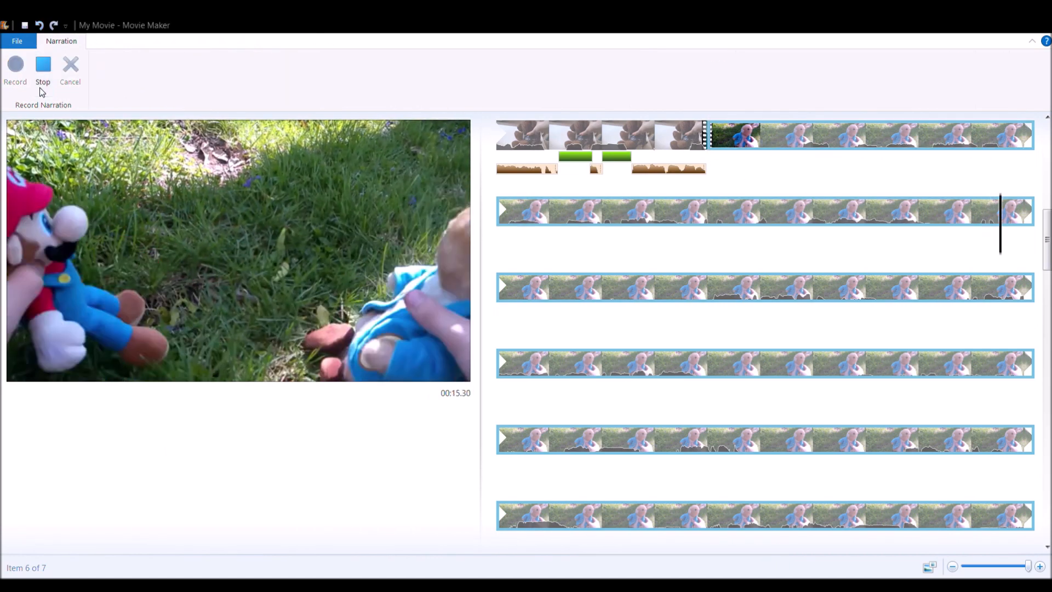
Step: Finish recording the rabbit clip's narration and play back the dubbed scenes up to the yellow plush clip
{"action": "left_click", "coordinate": [41, 82]}
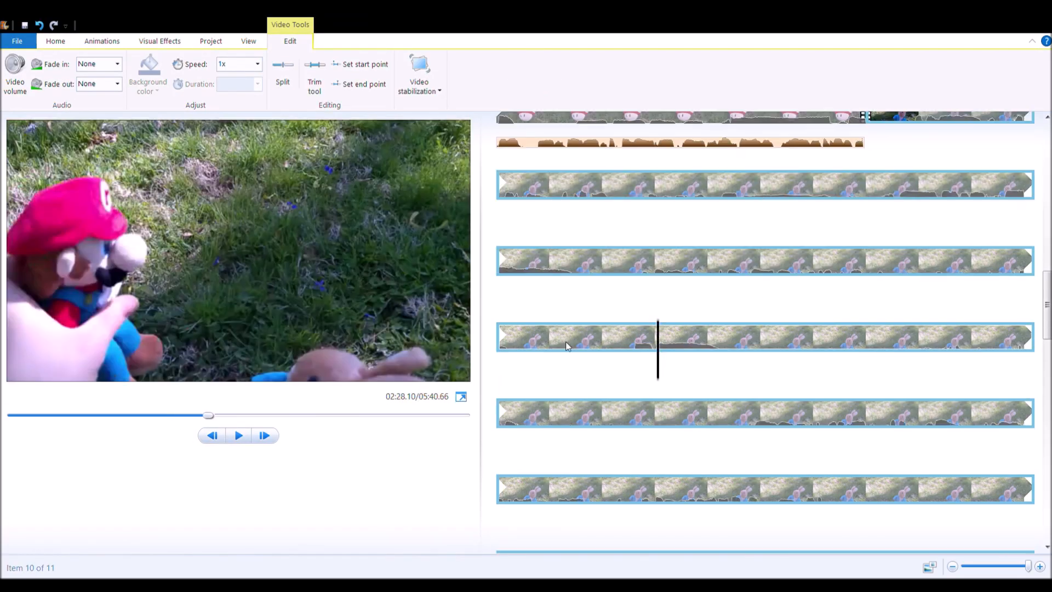
{"action": "key", "text": "space"}
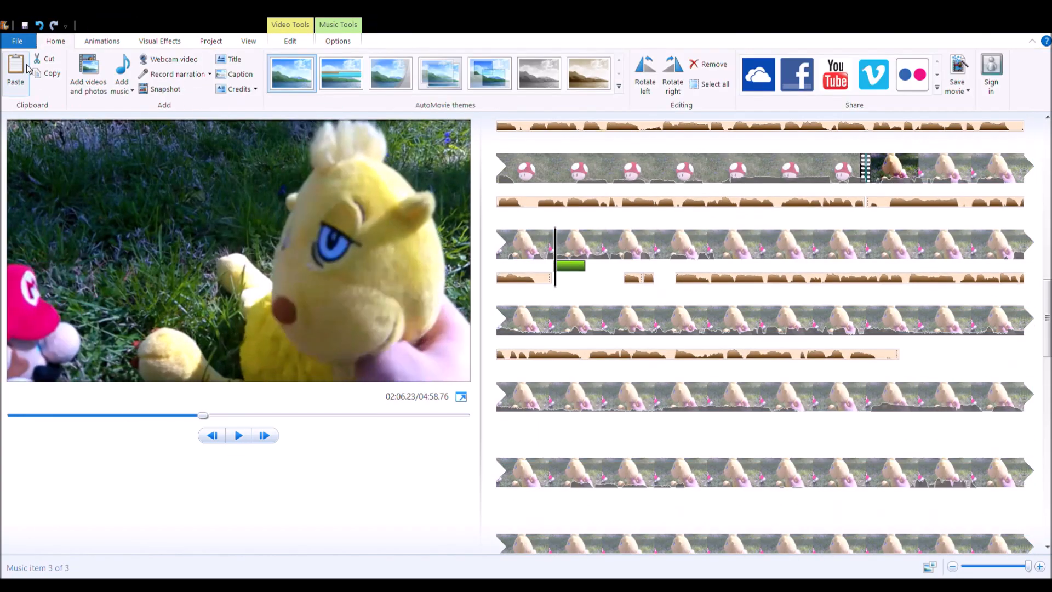
{"action": "left_click_drag", "start_coordinate": [631, 278], "coordinate": [592, 279]}
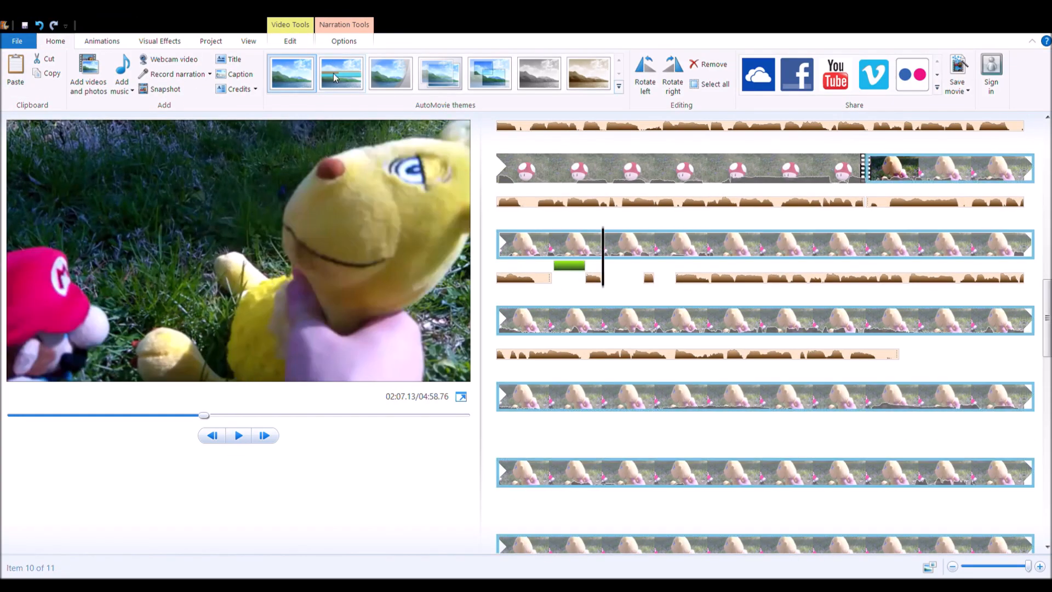
Step: Paste the music at 02:07.13, delete the short narration piece after it and move the following narration up to 02:07.57
{"action": "left_click", "coordinate": [15, 71]}
{"action": "left_click", "coordinate": [339, 42]}
{"action": "left_click", "coordinate": [55, 41]}
{"action": "left_click", "coordinate": [650, 280]}
{"action": "key", "text": "Delete"}
{"action": "left_click_drag", "start_coordinate": [679, 279], "coordinate": [628, 280]}
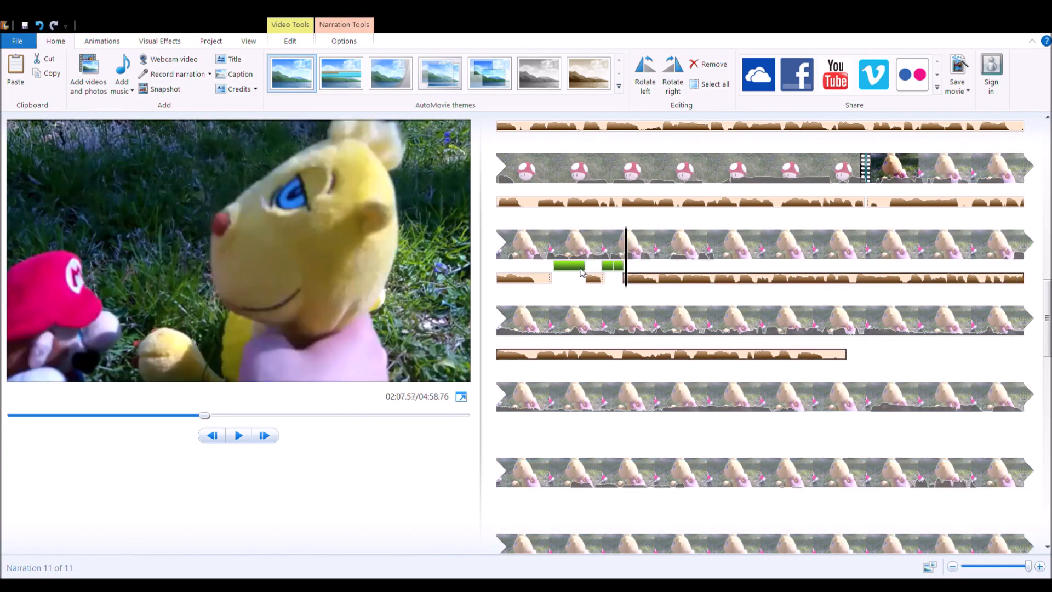
Step: Play the yellow plush clip to the end of its scene, split it there and select the remaining clip
{"action": "left_click", "coordinate": [734, 245]}
{"action": "key", "text": "space"}
{"action": "left_click", "coordinate": [290, 41]}
{"action": "left_click", "coordinate": [285, 81]}
{"action": "scroll", "coordinate": [674, 384], "scroll_direction": "down", "scroll_amount": 4}
{"action": "left_click", "coordinate": [659, 378]}
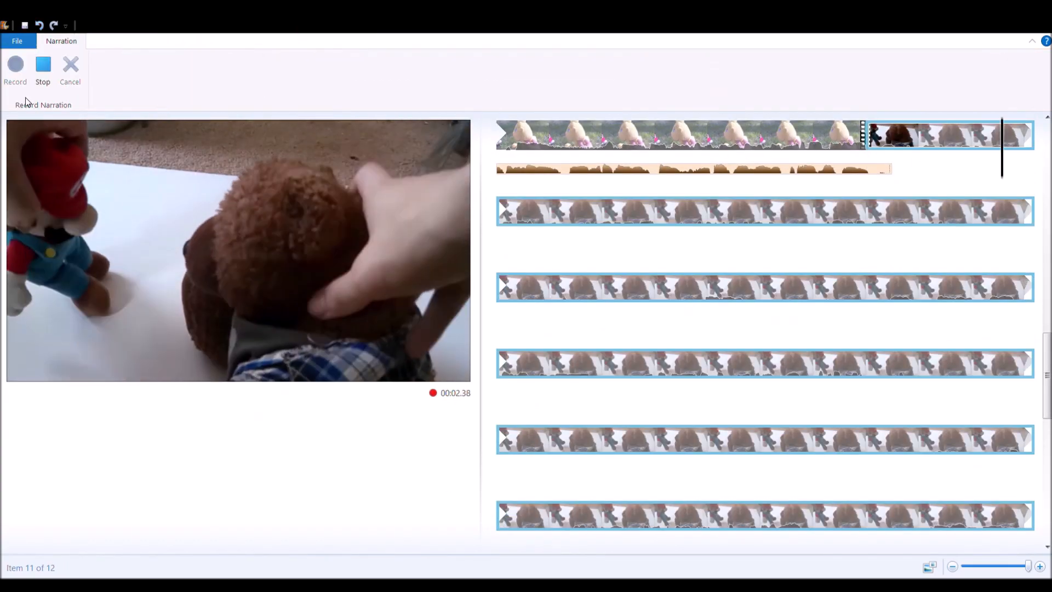
Step: Stop recording the next teddy bear narration, split it around the unwanted sound and delete that piece
{"action": "left_click", "coordinate": [43, 71]}
{"action": "left_click", "coordinate": [344, 41]}
{"action": "left_click", "coordinate": [146, 86]}
{"action": "left_click", "coordinate": [147, 82]}
{"action": "key", "text": "Delete"}
Step: Paste the music into the gap in the teddy bear narration and play it back
{"action": "left_click", "coordinate": [56, 41]}
{"action": "left_click", "coordinate": [15, 71]}
{"action": "key", "text": "space"}
Step: Split the teddy bear clip at the end of its scene and delete the unwanted part before the penguin scene
{"action": "left_click", "coordinate": [290, 41]}
{"action": "left_click", "coordinate": [285, 71]}
{"action": "key", "text": "Delete"}
{"action": "left_click", "coordinate": [285, 71]}
Step: Record a narration over the penguin plush clip
{"action": "left_click", "coordinate": [56, 41]}
{"action": "left_click", "coordinate": [174, 74]}
{"action": "left_click", "coordinate": [22, 70]}
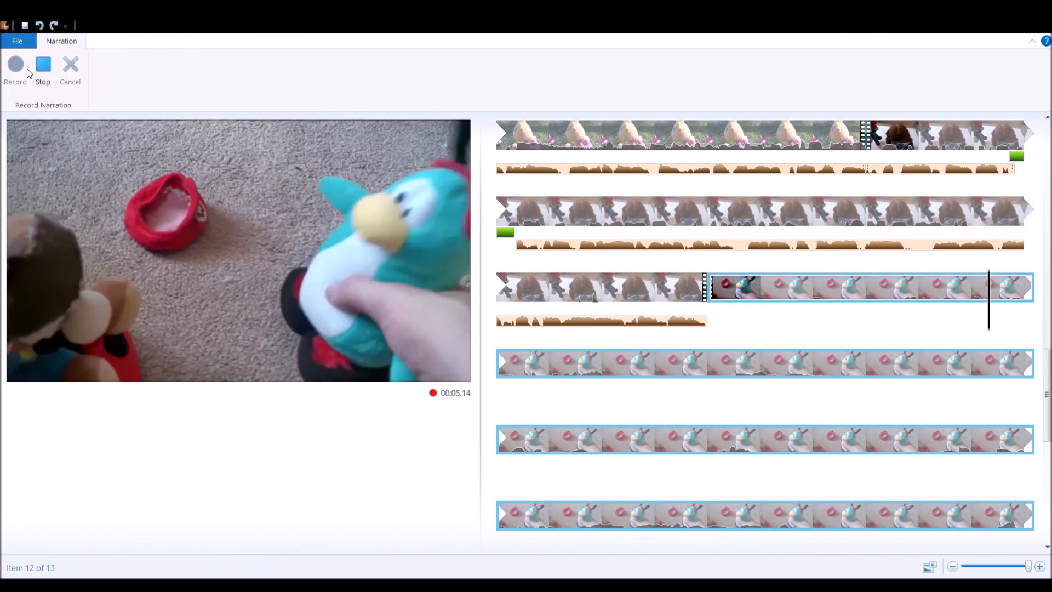
{"action": "left_click", "coordinate": [30, 71]}
Step: Split the penguin clip at the end of its scene and start the remaining clip at the next teddy bear scene
{"action": "left_click", "coordinate": [290, 41]}
{"action": "left_click", "coordinate": [280, 72]}
{"action": "key", "text": "Delete"}
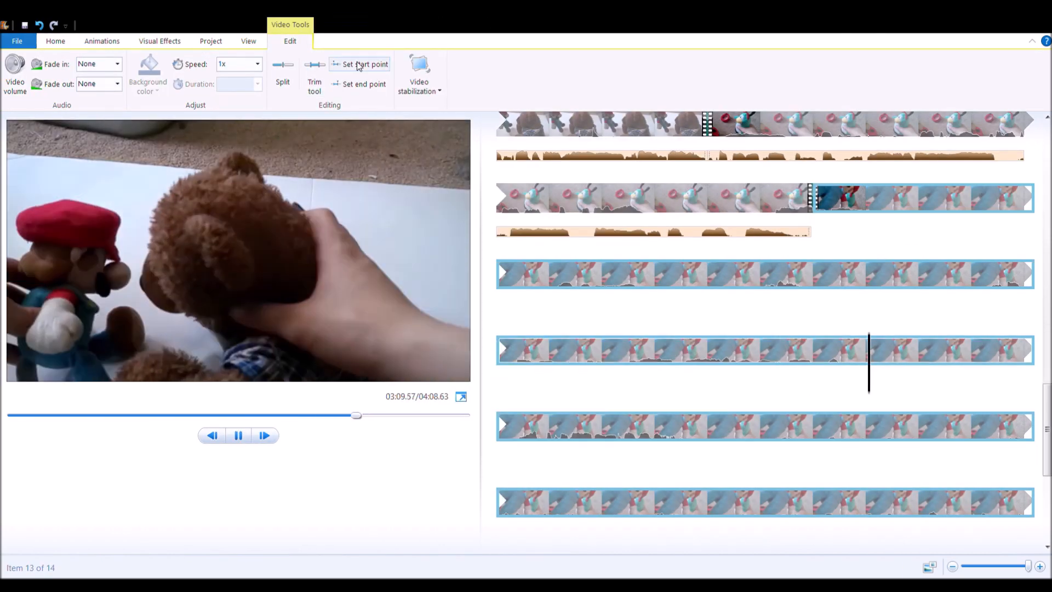
{"action": "left_click", "coordinate": [340, 60]}
Step: Apply the black and white effect to the last teddy bear clip and record a narration over it
{"action": "left_click", "coordinate": [159, 41]}
{"action": "left_click", "coordinate": [55, 41]}
{"action": "left_click", "coordinate": [175, 74]}
{"action": "left_click", "coordinate": [15, 71]}
{"action": "left_click", "coordinate": [43, 71]}
{"action": "left_click", "coordinate": [15, 71]}
{"action": "left_click", "coordinate": [42, 71]}
Step: Play the black and white teddy bear clip and set its end point where the scene finishes
{"action": "key", "text": "space"}
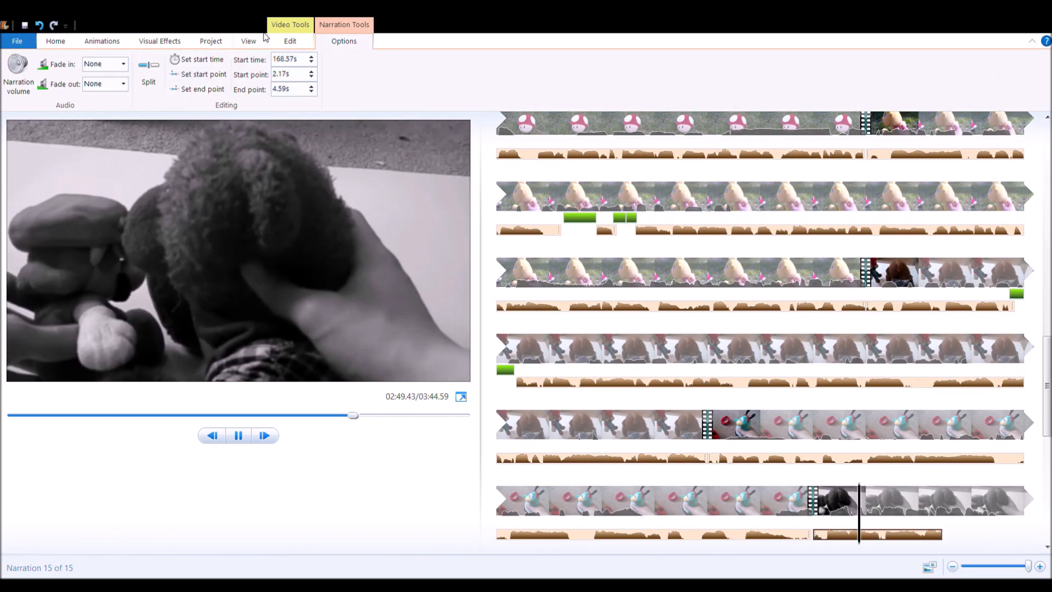
{"action": "left_click", "coordinate": [290, 41]}
{"action": "left_click", "coordinate": [359, 84]}
Step: Copy the plush rabbit clip and paste it between the black and white teddy bear clip and the final clip
{"action": "left_click_drag", "start_coordinate": [1028, 566], "coordinate": [963, 566]}
{"action": "left_click", "coordinate": [733, 135]}
{"action": "key", "text": "space"}
{"action": "left_click", "coordinate": [787, 134]}
{"action": "key", "text": "ctrl+c"}
{"action": "left_click", "coordinate": [651, 211]}
{"action": "key", "text": "ctrl+v"}
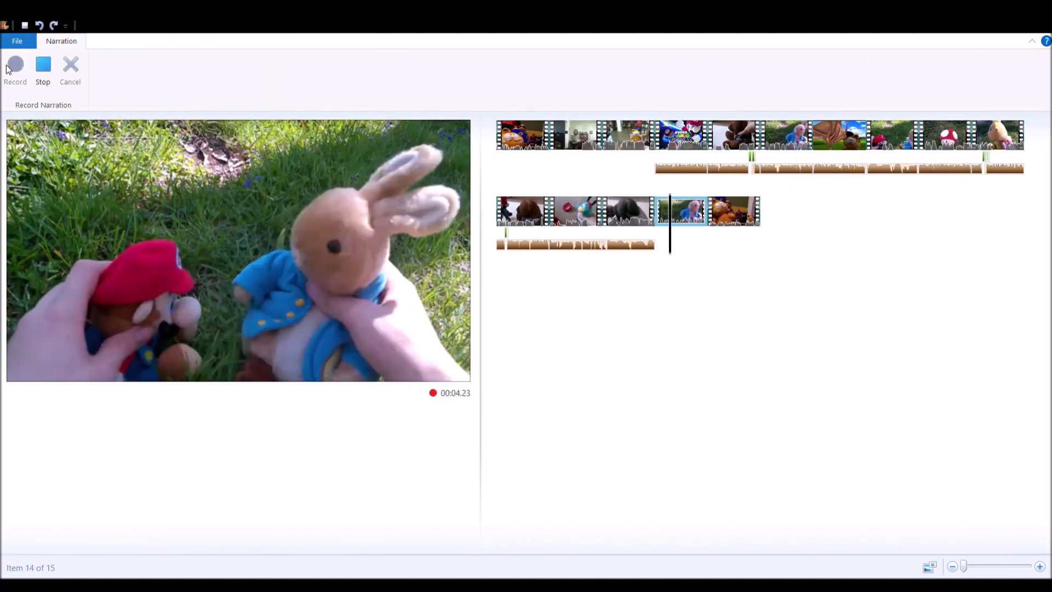
Step: Stop recording the narration over the pasted rabbit clip, play it back and set the clip's end point
{"action": "left_click", "coordinate": [43, 72]}
{"action": "mouse_move", "coordinate": [963, 566]}
{"action": "left_mouse_down"}
{"action": "mouse_move", "coordinate": [1028, 566]}
{"action": "mouse_move", "coordinate": [963, 566]}
{"action": "left_mouse_up"}
{"action": "left_click", "coordinate": [344, 41]}
{"action": "key", "text": "space"}
{"action": "left_click", "coordinate": [290, 41]}
{"action": "left_click", "coordinate": [359, 84]}
Step: Start recording a narration over the fourth clip of the five-clip movie
{"action": "left_click", "coordinate": [55, 41]}
{"action": "left_click", "coordinate": [8, 85]}
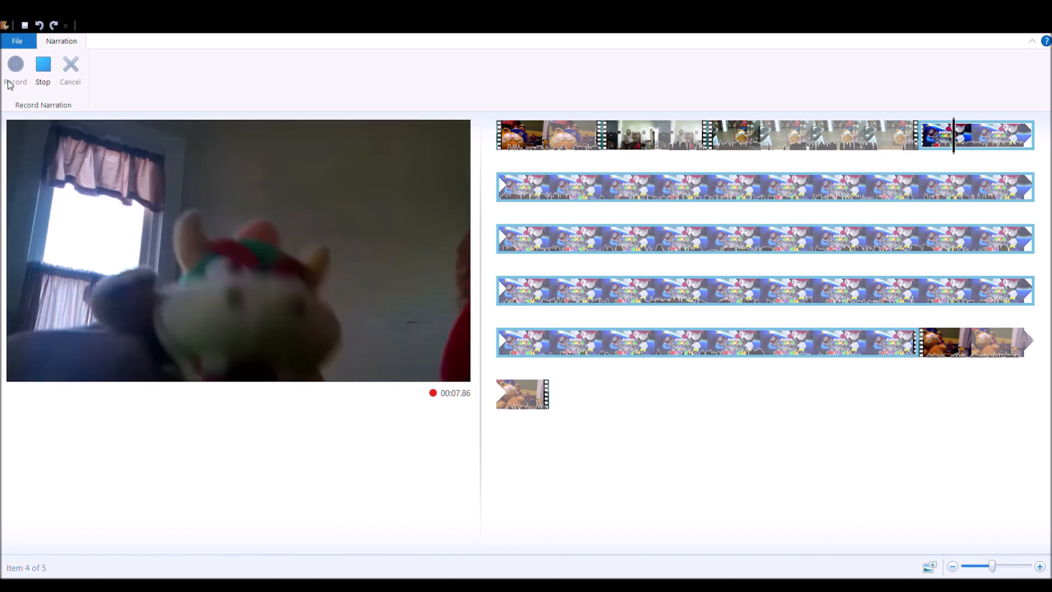